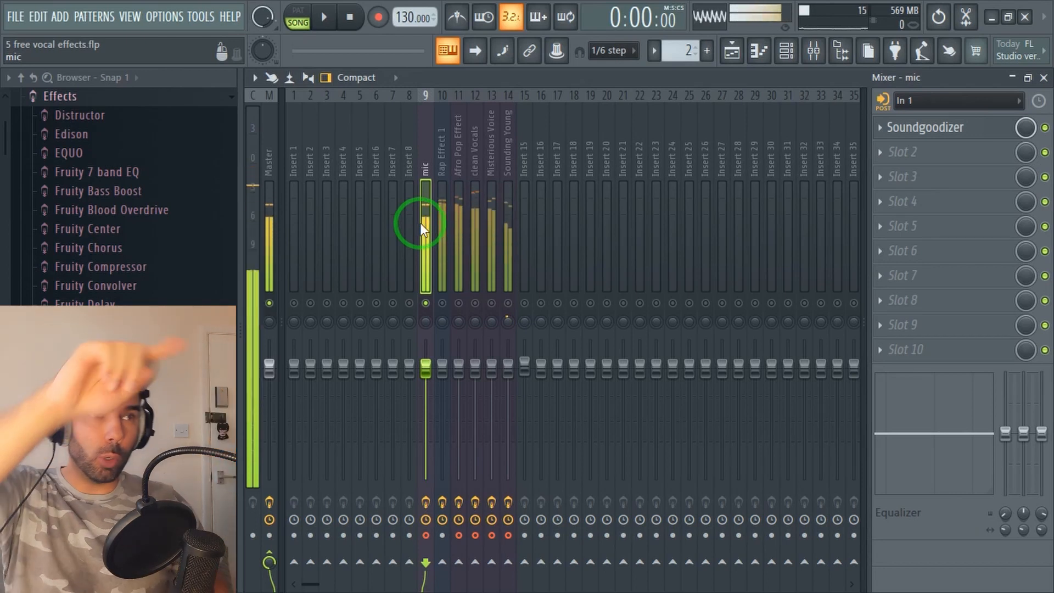
Audition the processed vocal tracks by soloing Misterious Voice, Rap Effect 1, Afro Pop Effect, clean Vocals and Sounding Young one after another
{"action": "left_click", "coordinate": [449, 179]}
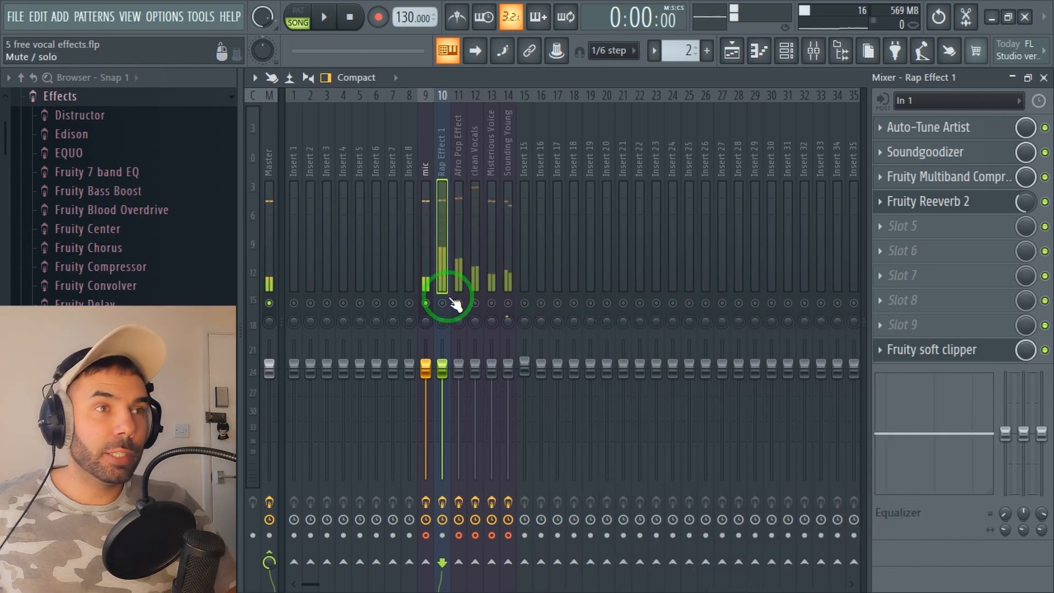
{"action": "right_click", "coordinate": [490, 303]}
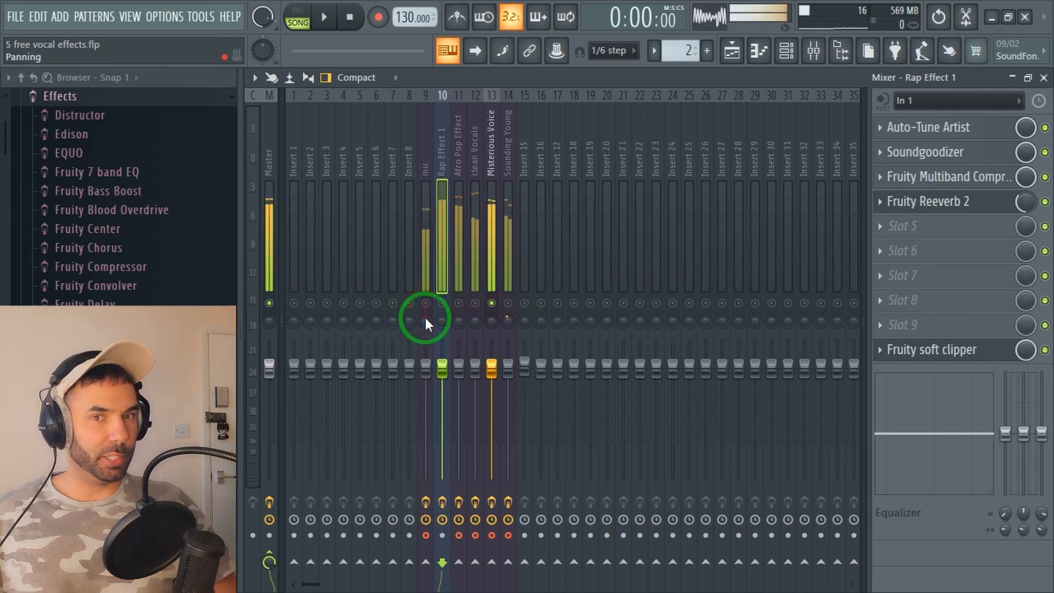
{"action": "left_click", "coordinate": [491, 303]}
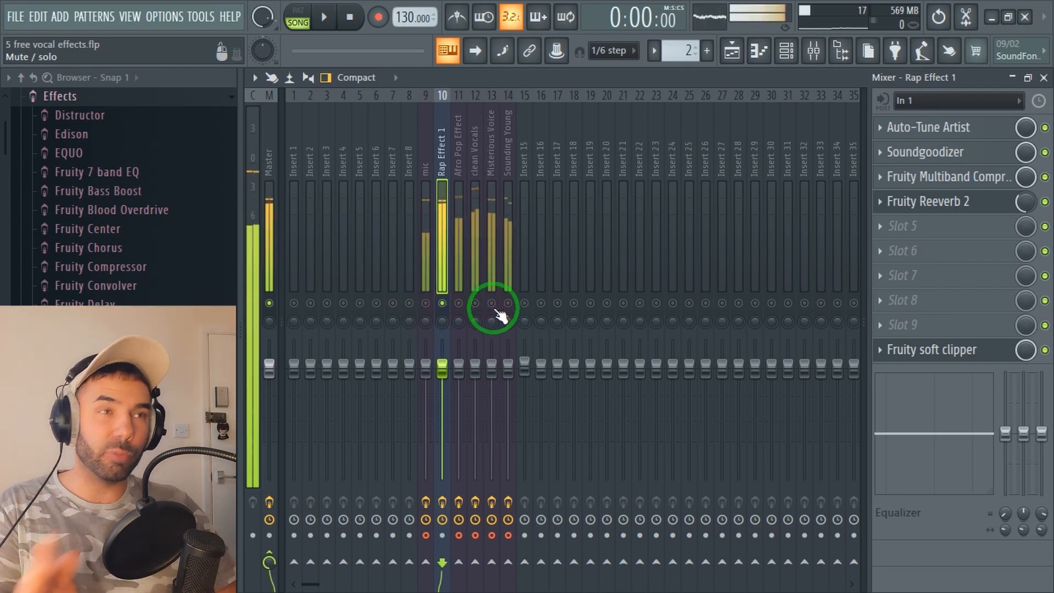
{"action": "left_click", "coordinate": [458, 303]}
{"action": "left_click", "coordinate": [442, 303]}
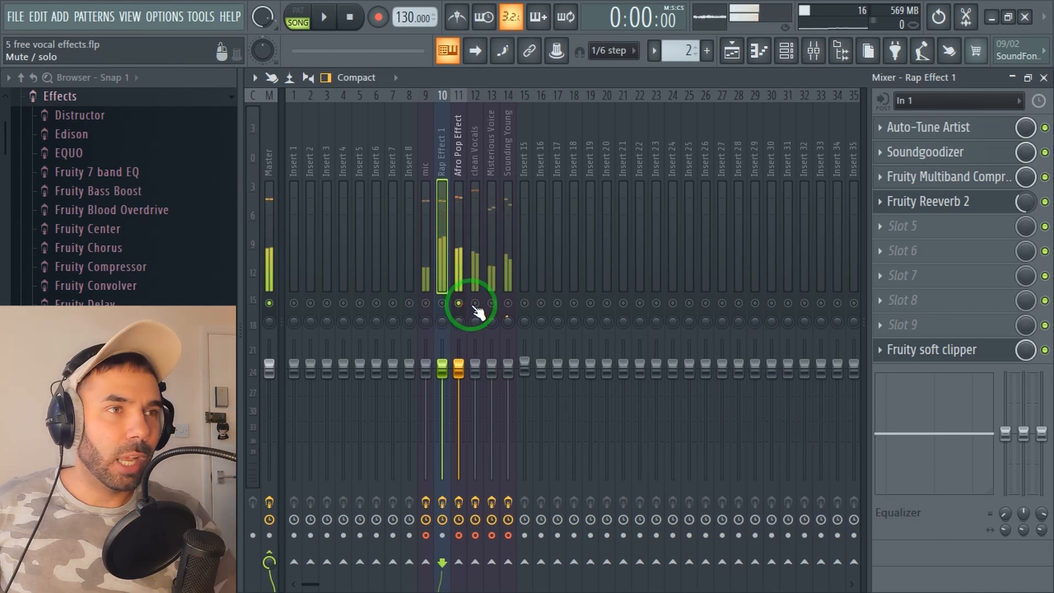
{"action": "left_click", "coordinate": [475, 303]}
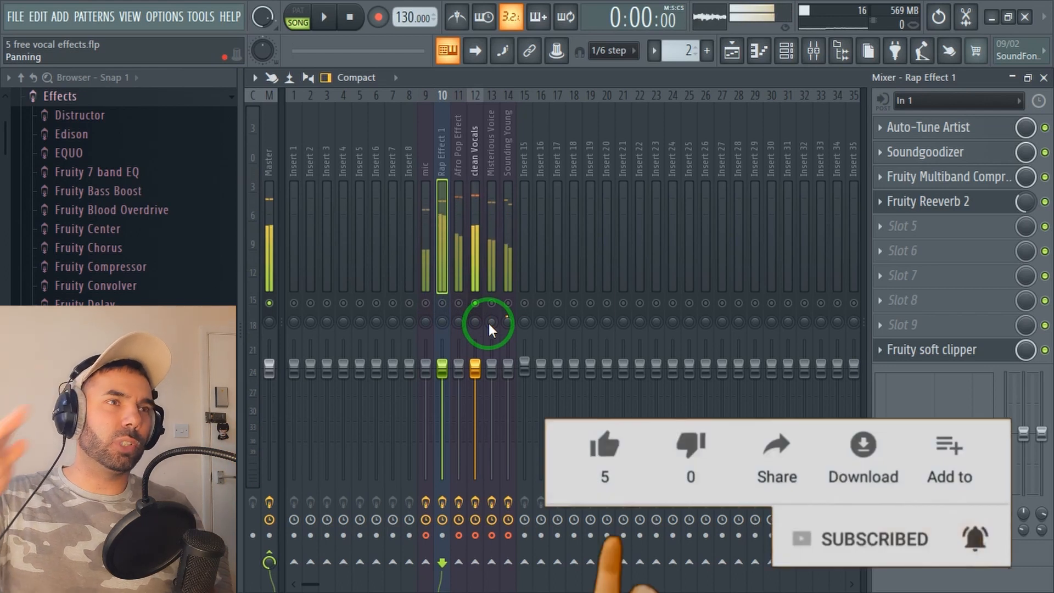
{"action": "left_click", "coordinate": [508, 302]}
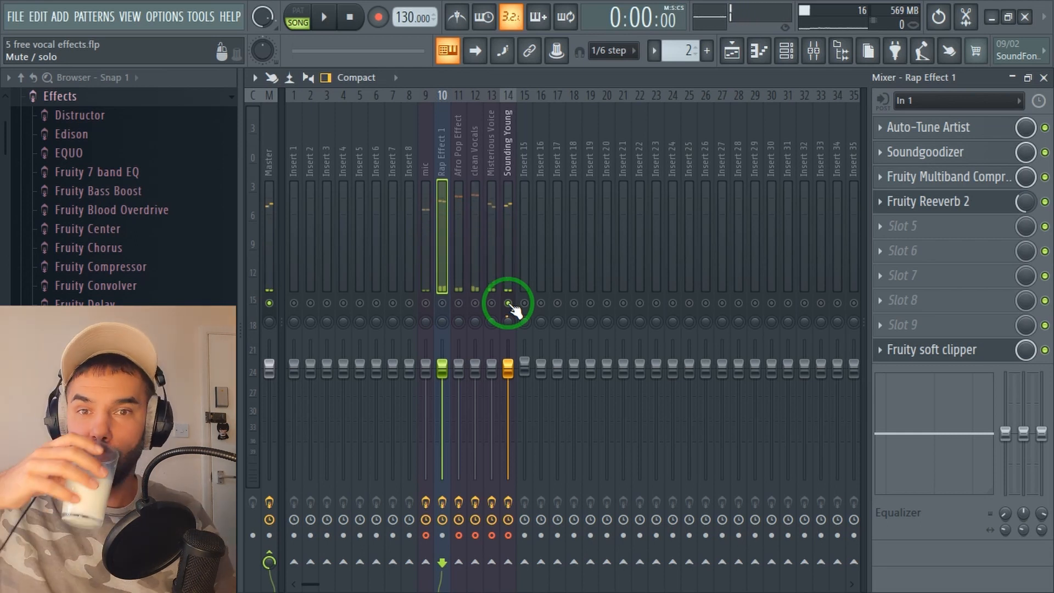
Select the mic track and switch the mixer layout to Wide
{"action": "left_click", "coordinate": [429, 269]}
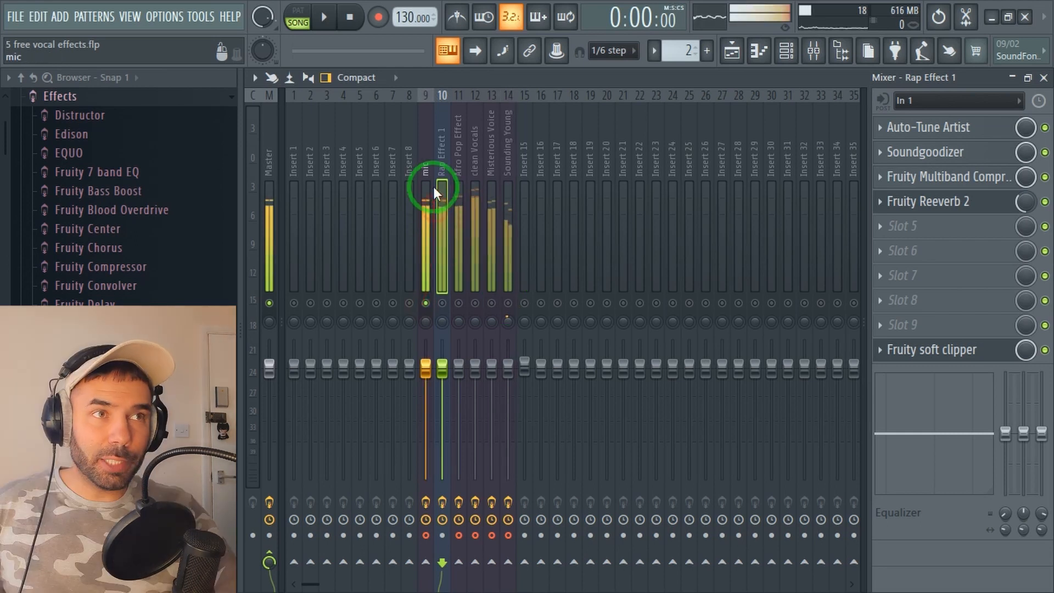
{"action": "left_click", "coordinate": [355, 78]}
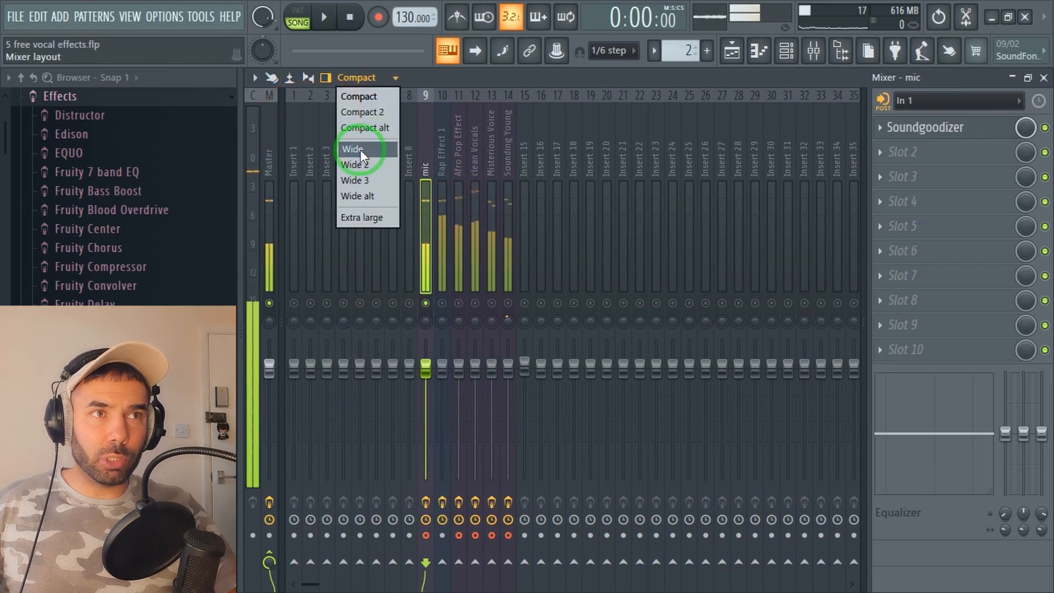
{"action": "left_click", "coordinate": [363, 80]}
{"action": "left_click", "coordinate": [361, 80]}
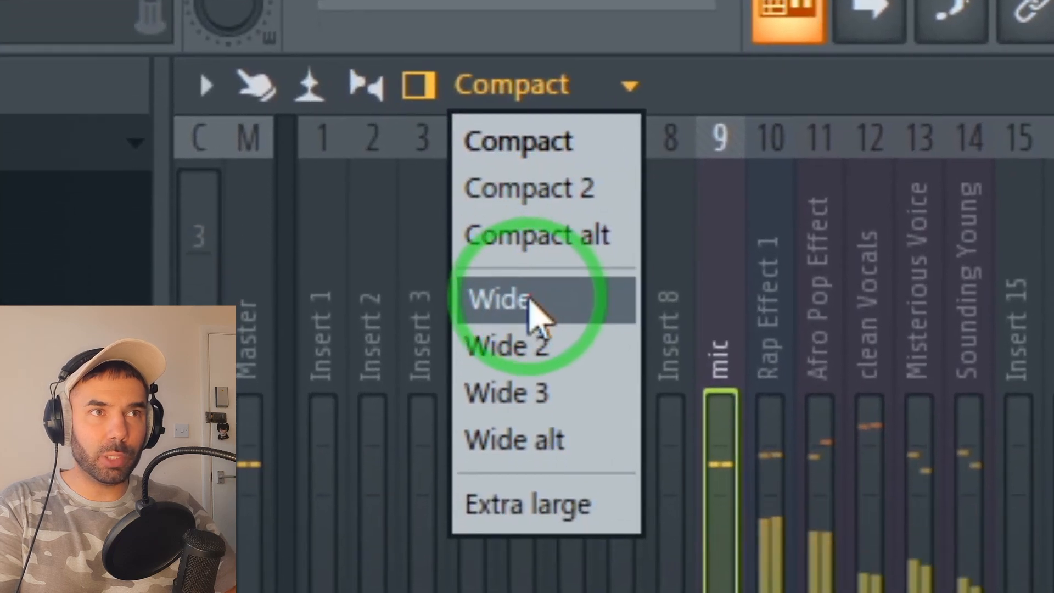
{"action": "left_click", "coordinate": [531, 299]}
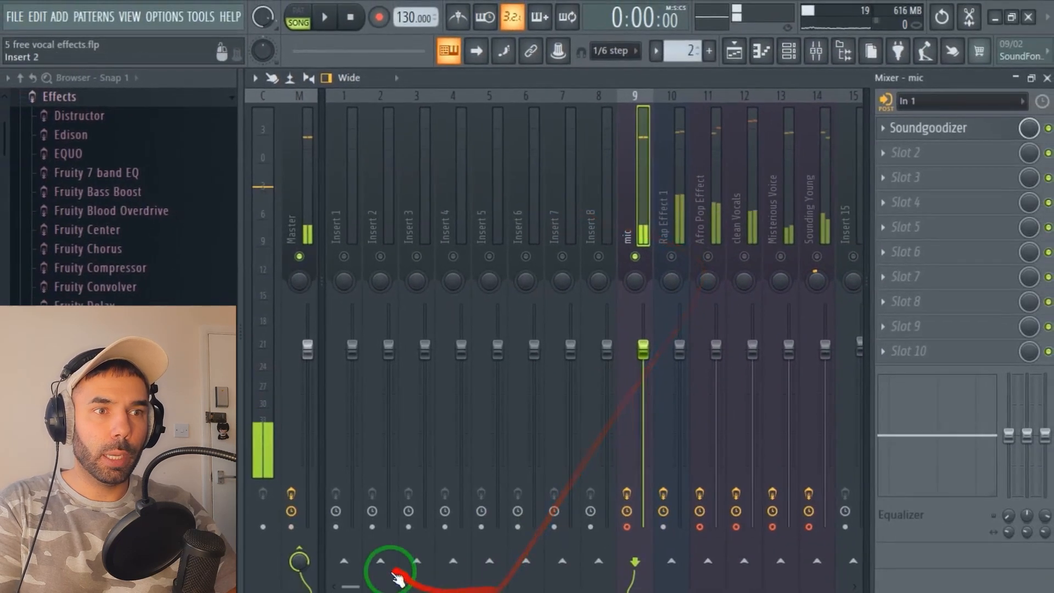
Solo the Afro Pop Effect track in place of Rap Effect 1, select it and examine its Auto-Tune Artist and Fruity Multiband Compressor settings
{"action": "left_click", "coordinate": [549, 269]}
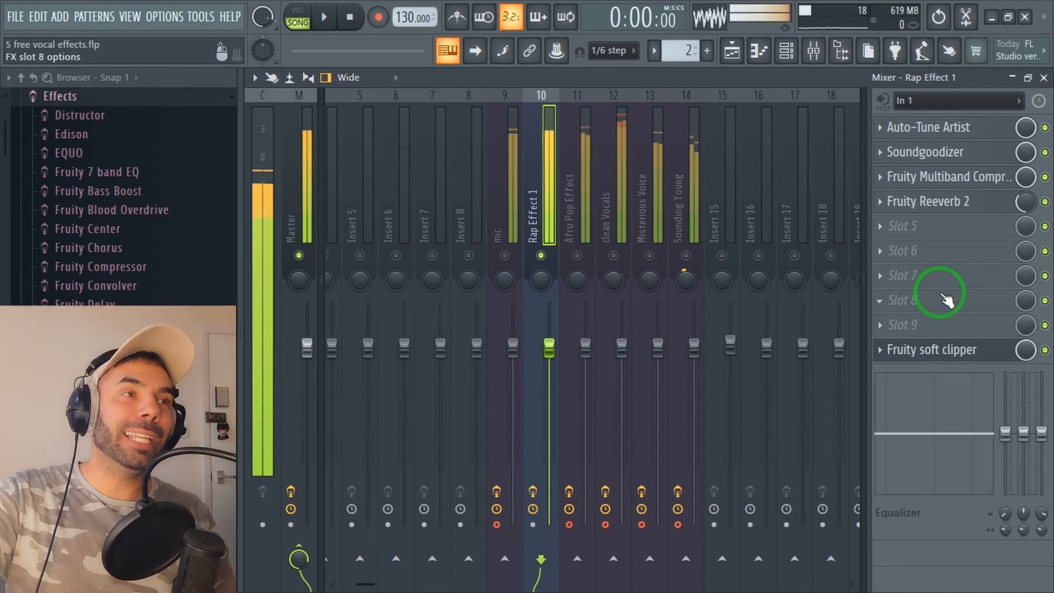
{"action": "left_click", "coordinate": [577, 255]}
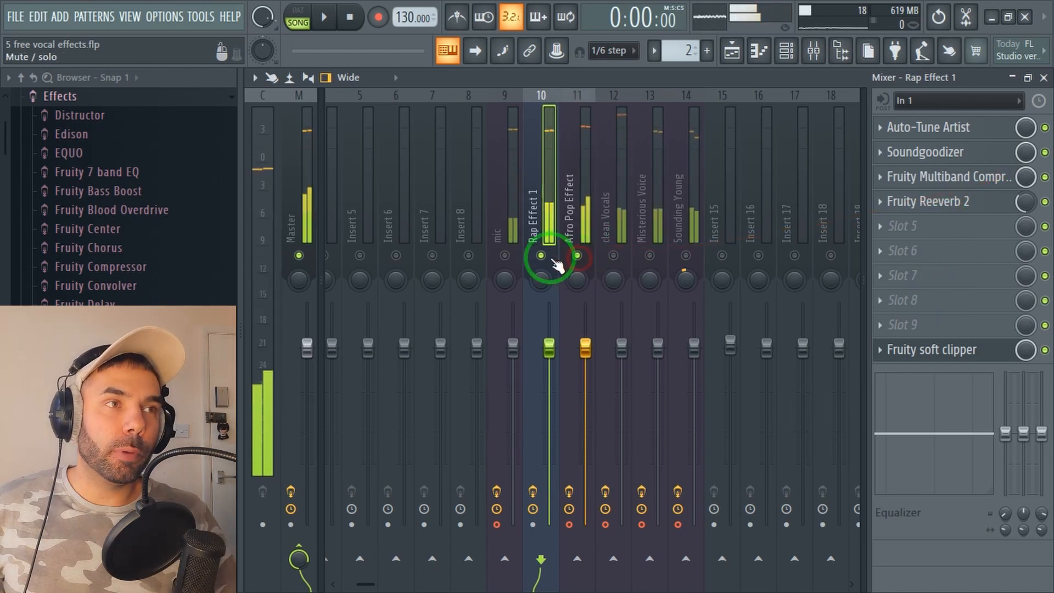
{"action": "left_click", "coordinate": [579, 192]}
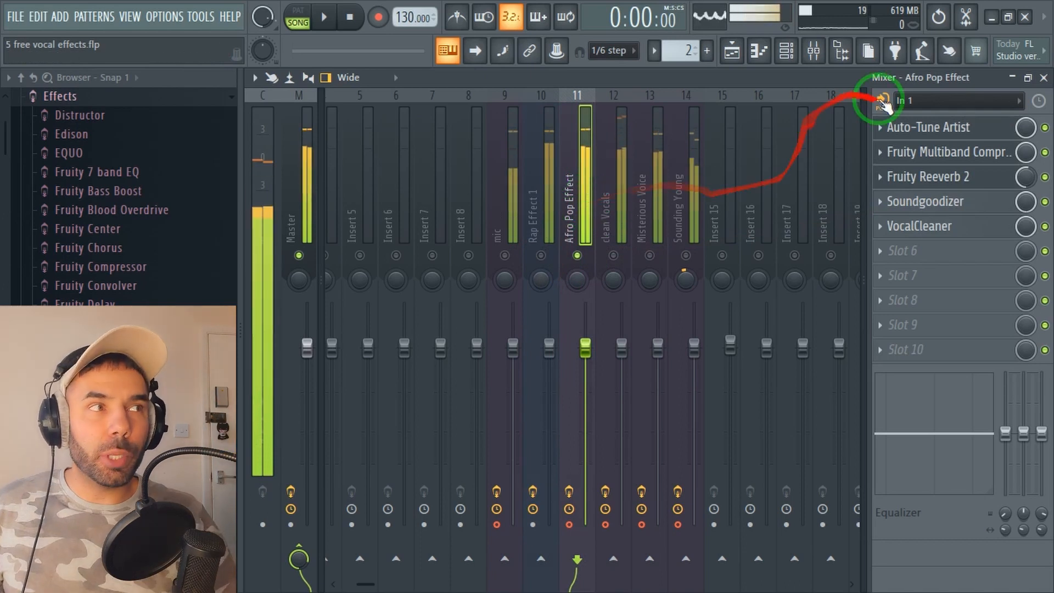
{"action": "left_click", "coordinate": [928, 129]}
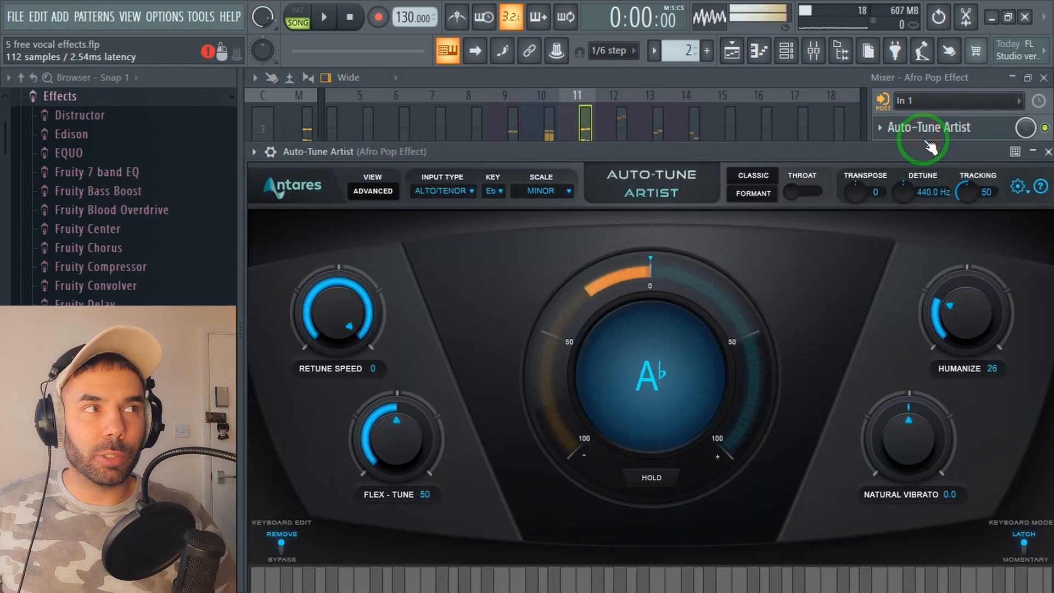
{"action": "left_click_drag", "start_coordinate": [781, 150], "coordinate": [699, 150]}
{"action": "left_click", "coordinate": [960, 153]}
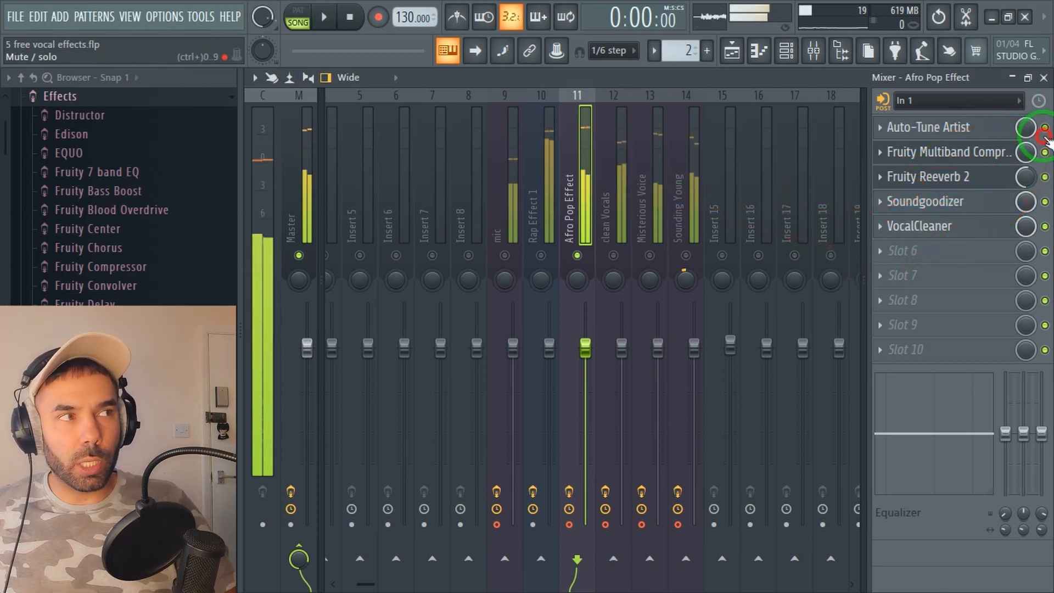
Bypass all five effects on the Afro Pop Effect track and re-enable them one by one to hear what each contributes
{"action": "left_click_drag", "start_coordinate": [1044, 131], "coordinate": [1044, 227]}
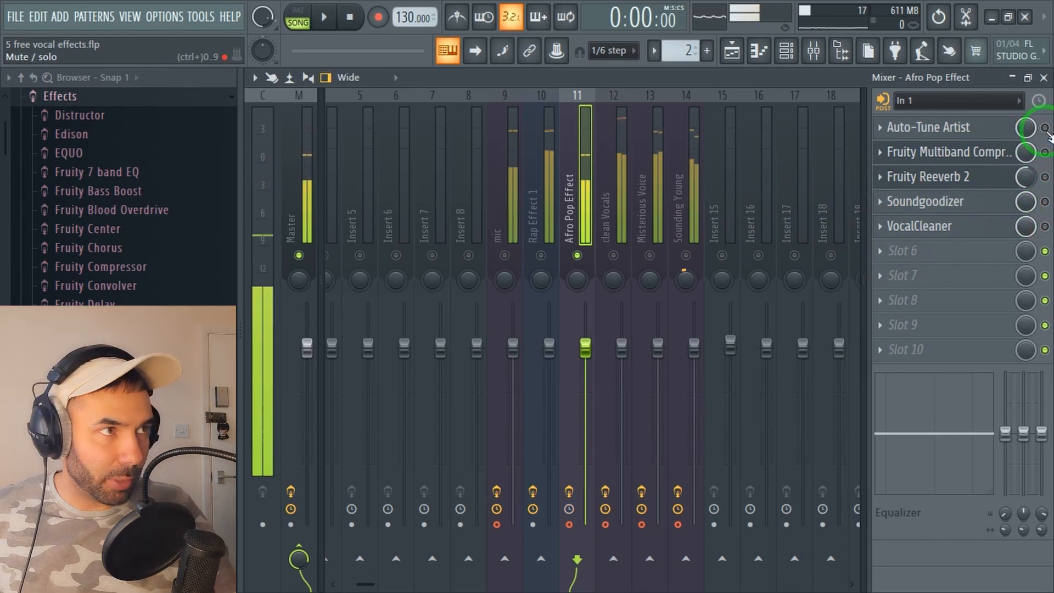
{"action": "left_click", "coordinate": [1045, 129]}
{"action": "left_click", "coordinate": [1045, 152]}
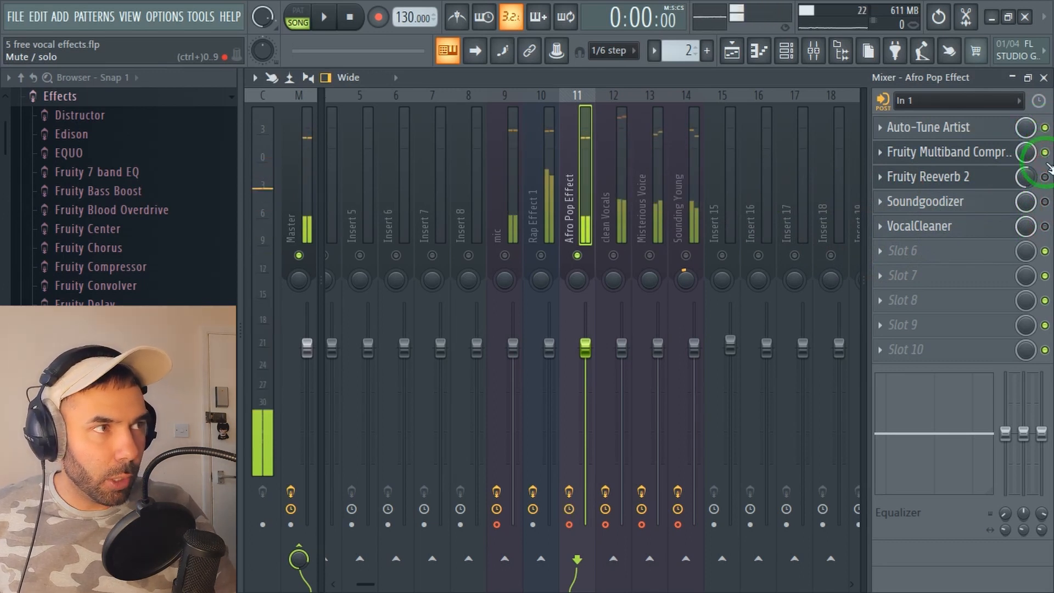
{"action": "left_click", "coordinate": [1044, 177]}
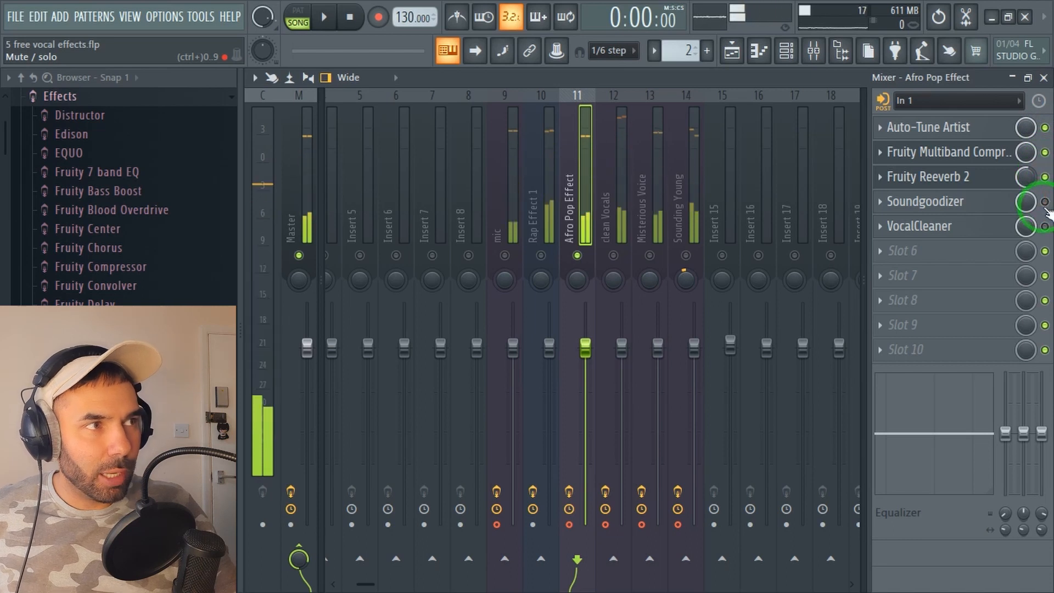
{"action": "left_click", "coordinate": [942, 178]}
{"action": "left_click", "coordinate": [952, 186]}
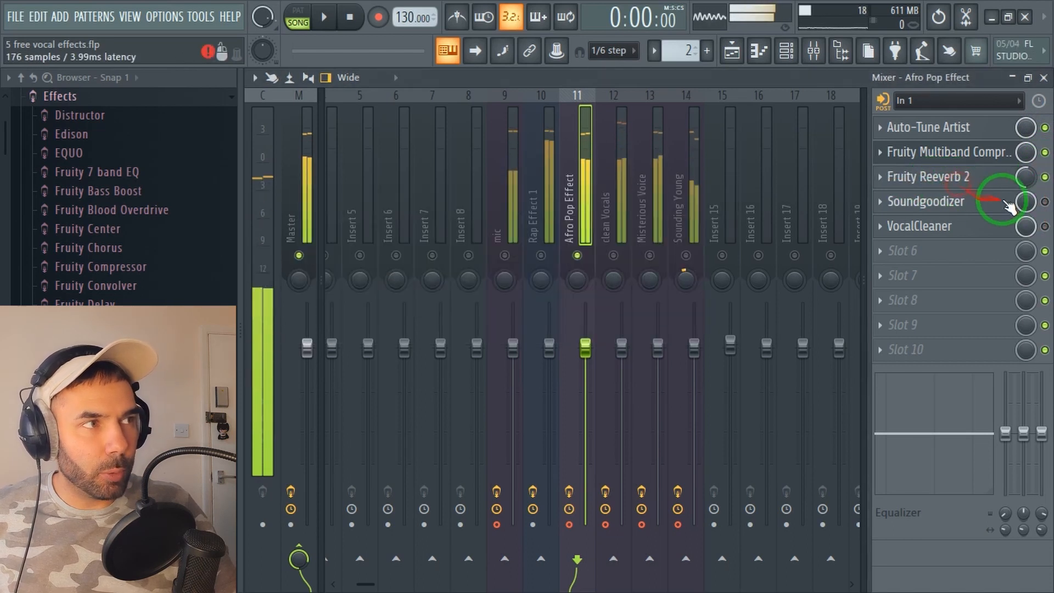
{"action": "left_click", "coordinate": [1045, 202]}
{"action": "left_click", "coordinate": [1044, 226]}
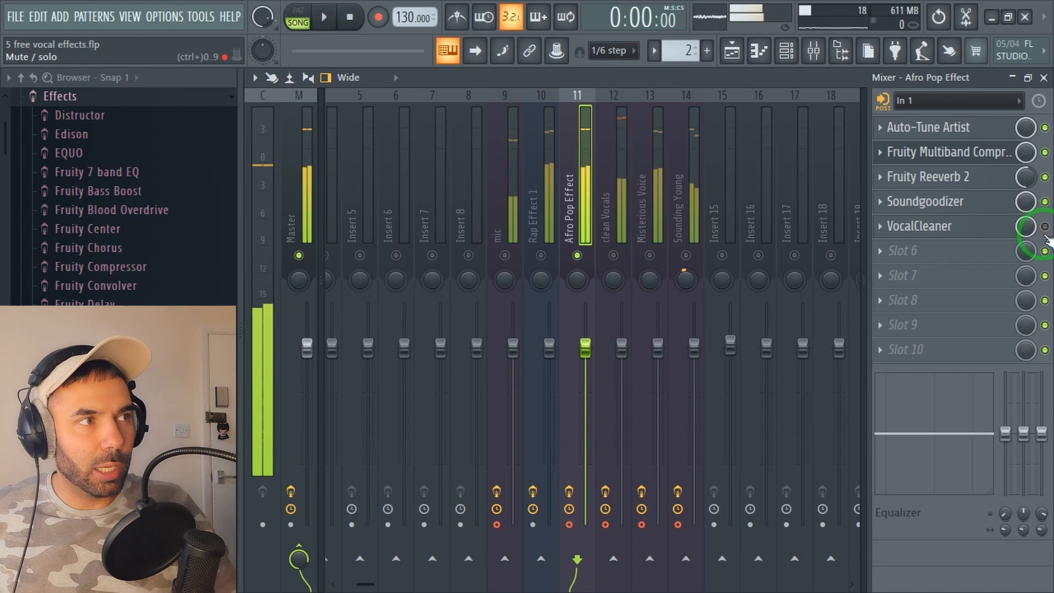
Choose the MALE HIP HOP DE-ESSER preset in the Afro Pop Effect track's VocalCleaner and close the plugin
{"action": "left_click", "coordinate": [947, 225]}
{"action": "left_click_drag", "start_coordinate": [695, 130], "coordinate": [525, 64]}
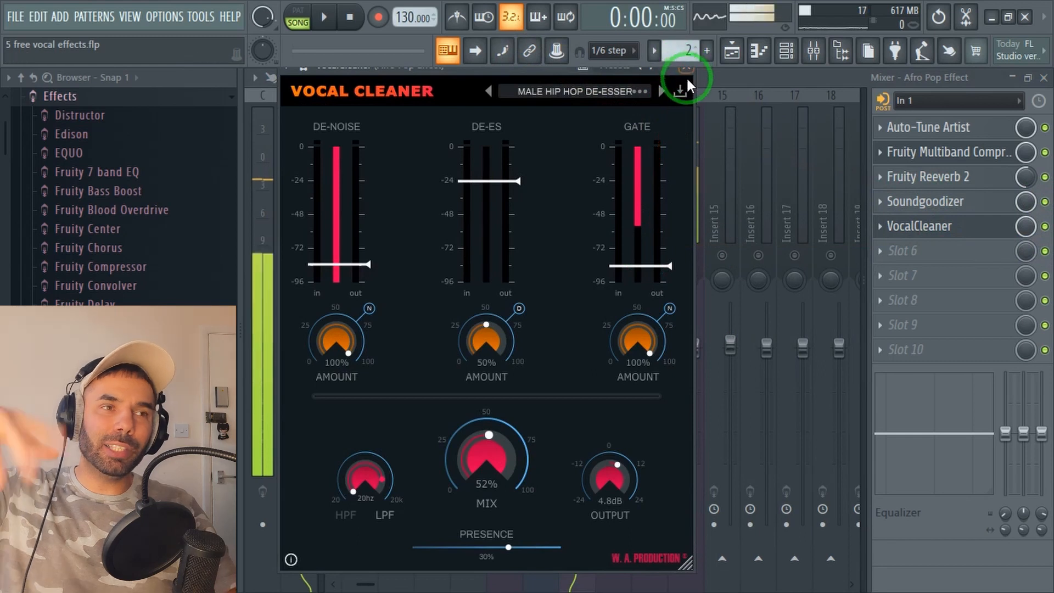
{"action": "left_click", "coordinate": [626, 94]}
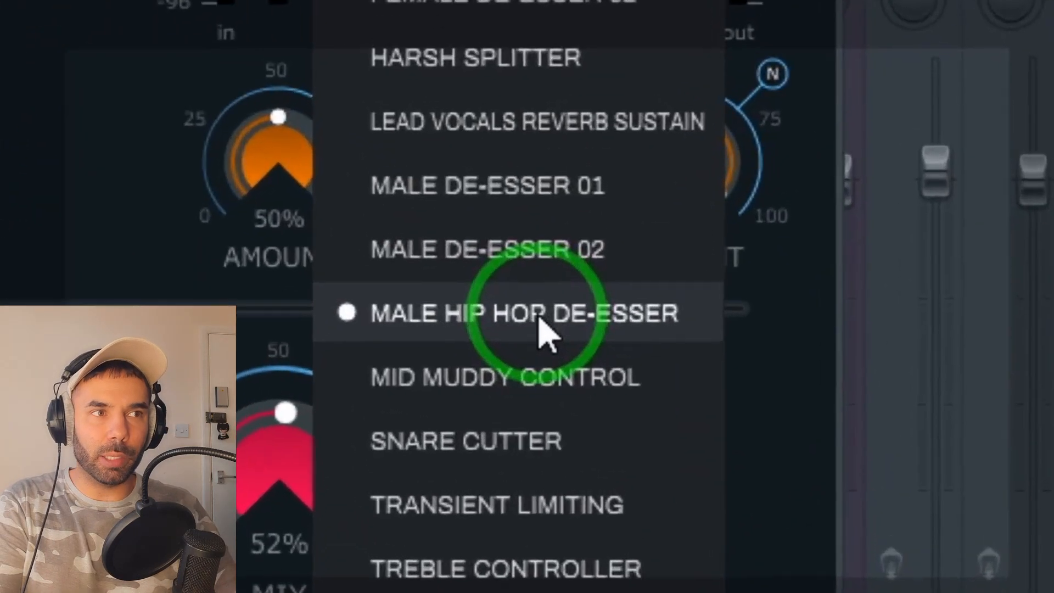
{"action": "left_click", "coordinate": [540, 321]}
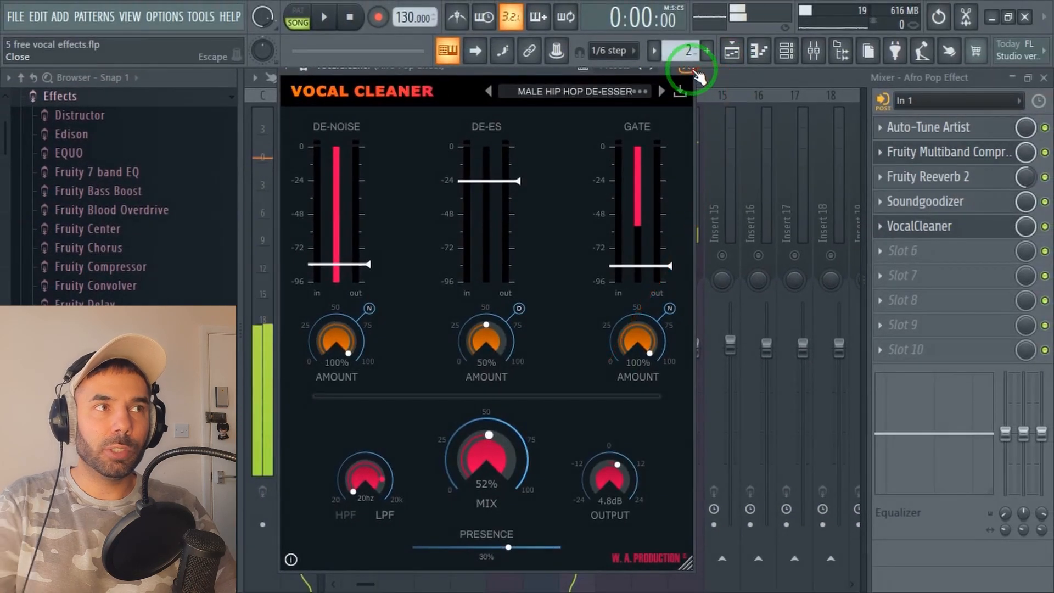
{"action": "left_click", "coordinate": [691, 67]}
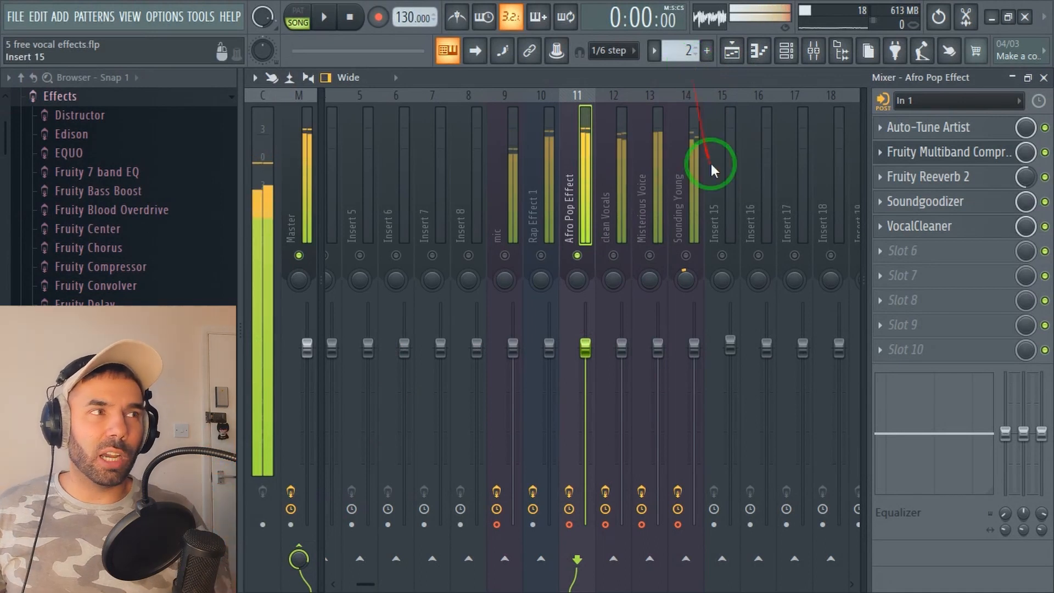
Toggle Fruity Reeverb 2 on the Afro Pop Effect track and solo the clean Vocals track
{"action": "left_click", "coordinate": [1044, 178]}
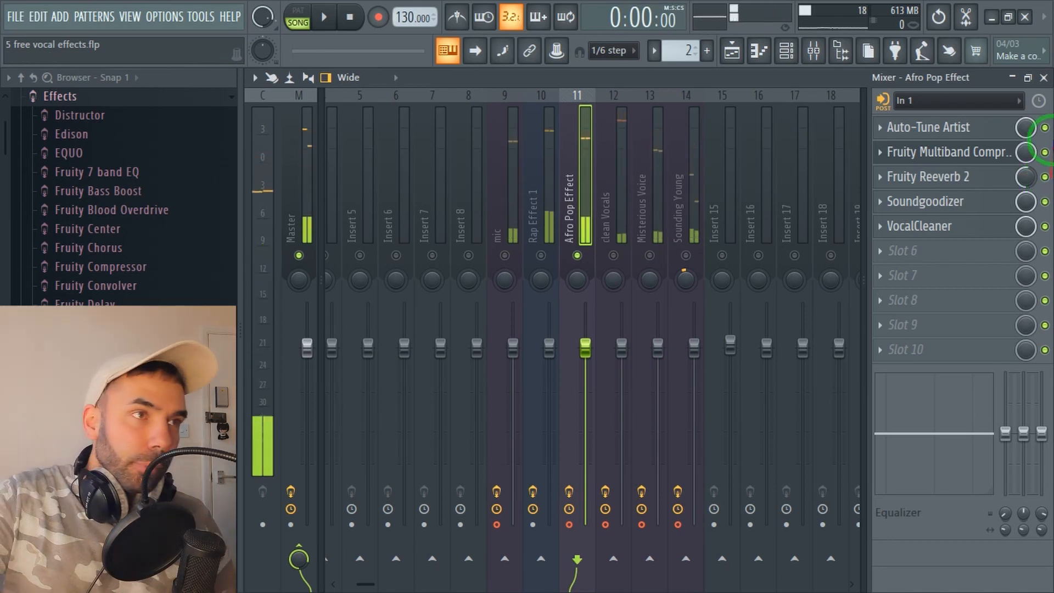
{"action": "right_click", "coordinate": [614, 255]}
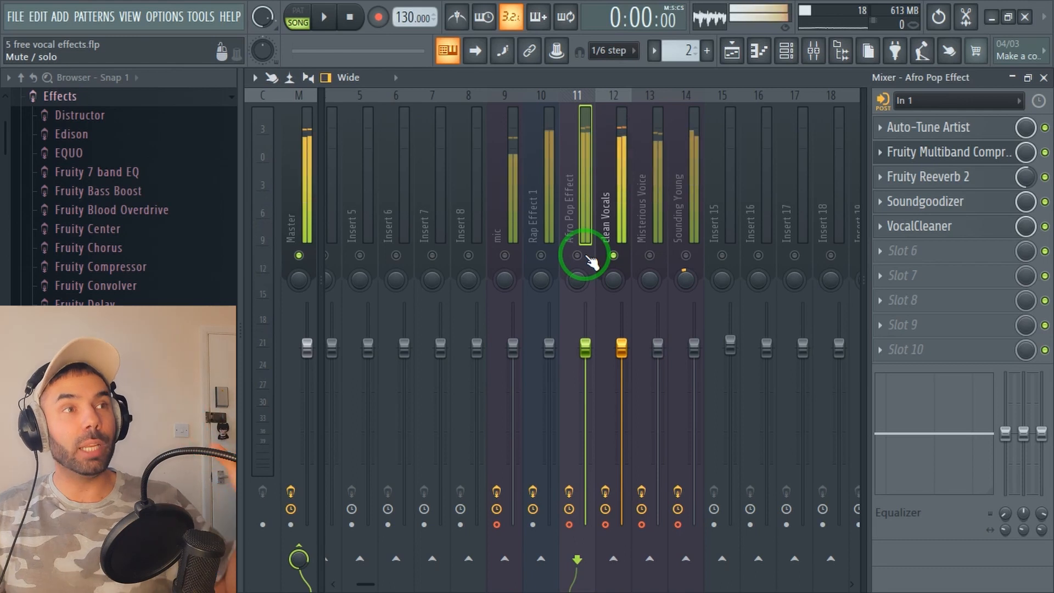
{"action": "left_click", "coordinate": [1045, 226]}
{"action": "left_click", "coordinate": [1044, 201]}
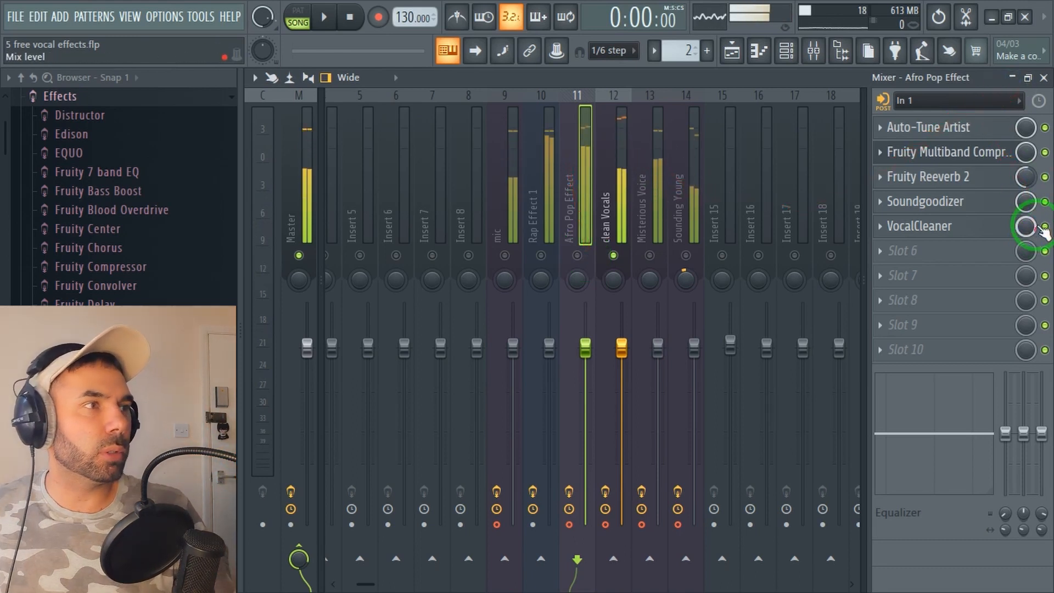
{"action": "left_click", "coordinate": [1044, 177]}
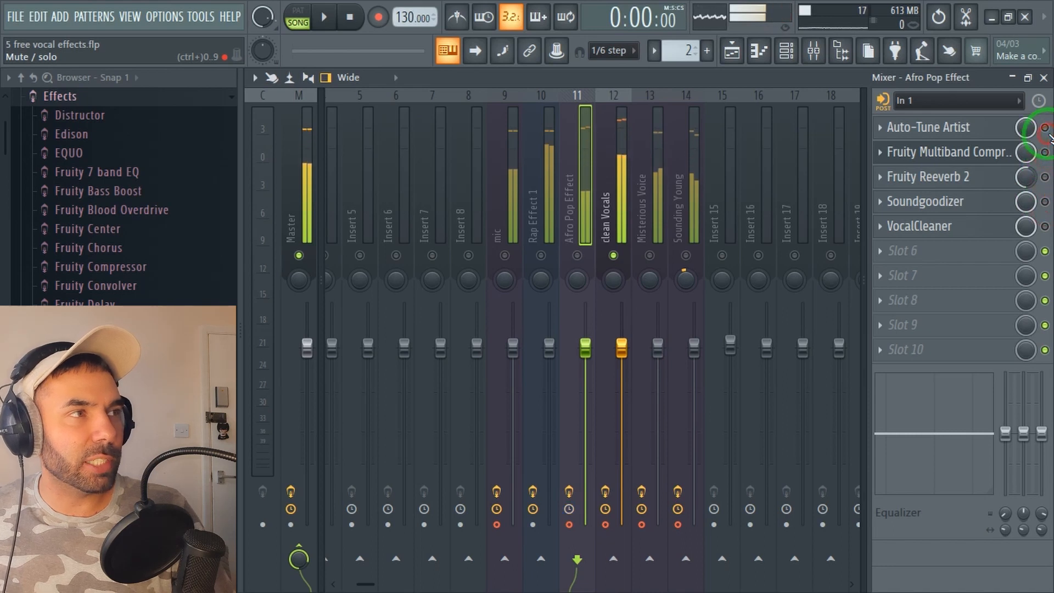
{"action": "left_click", "coordinate": [613, 189]}
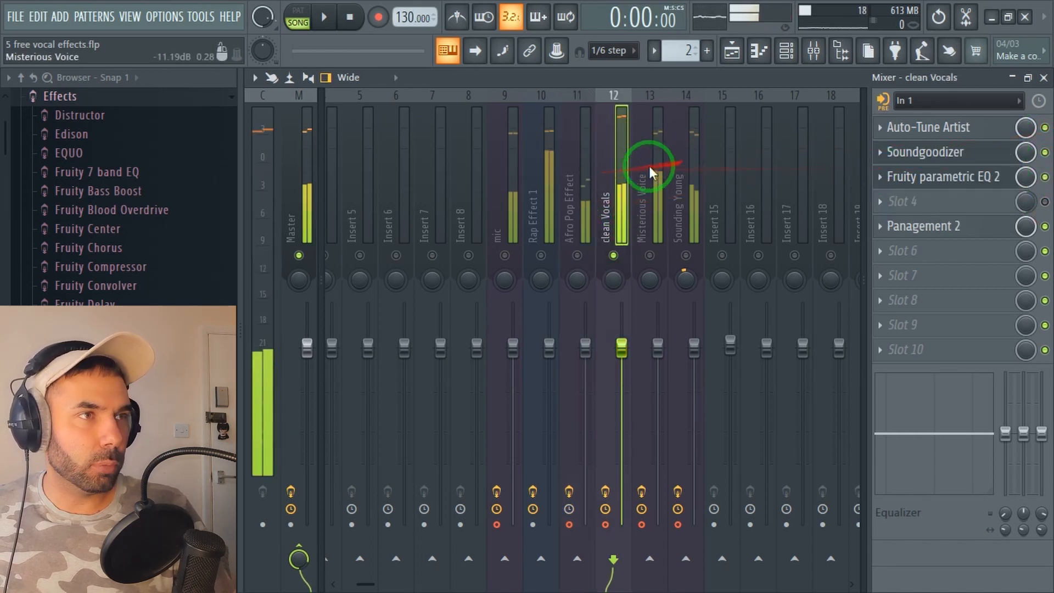
{"action": "left_click", "coordinate": [570, 182]}
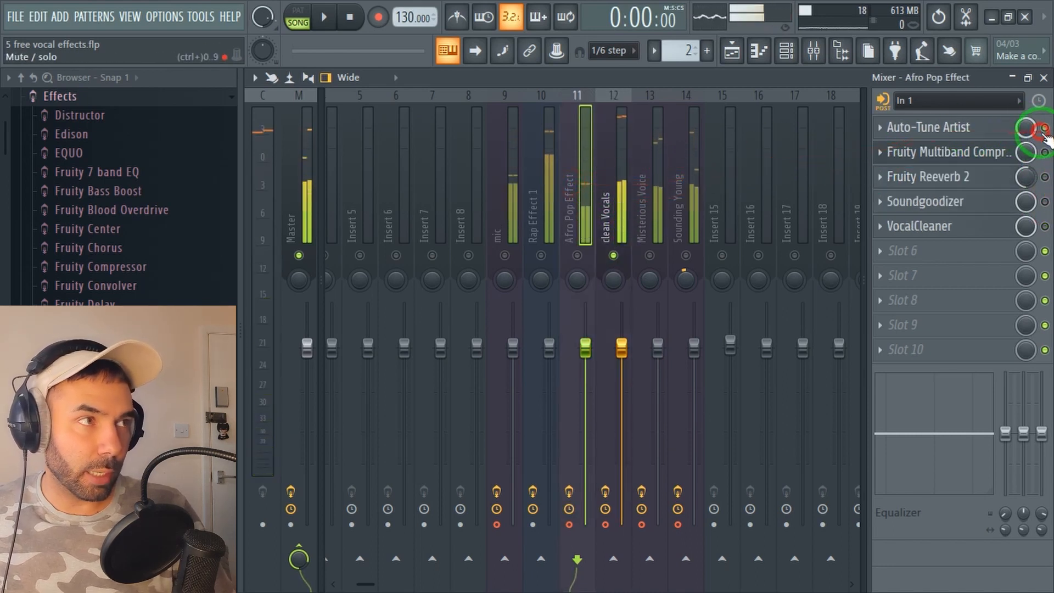
Select the clean Vocals track and bypass its Auto-Tune Artist, Soundgoodizer, Fruity parametric EQ 2 and Panagement 2 effects
{"action": "left_click", "coordinate": [612, 189]}
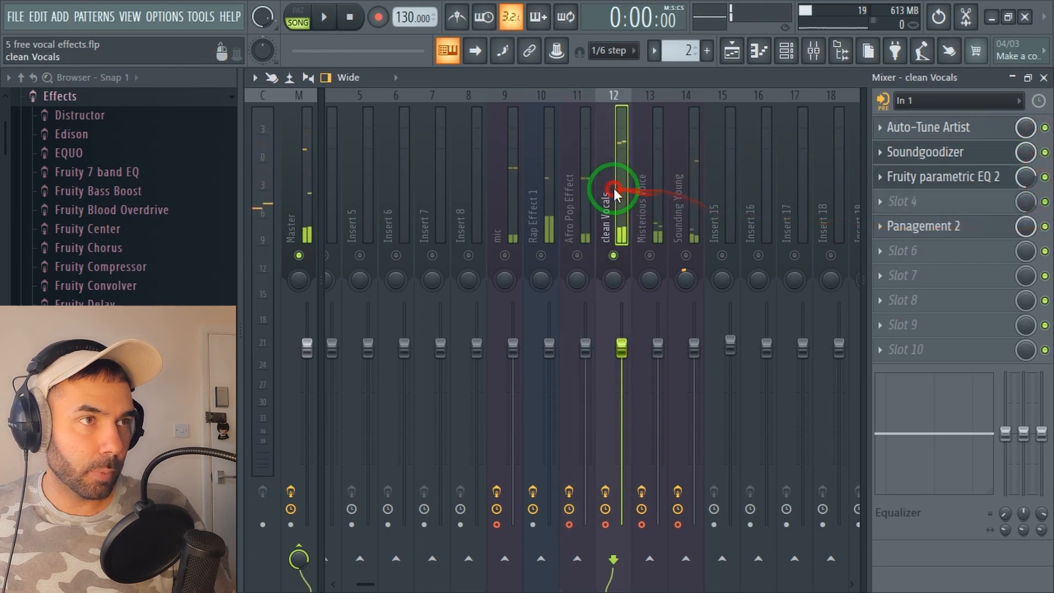
{"action": "left_click_drag", "start_coordinate": [1044, 128], "coordinate": [1044, 202]}
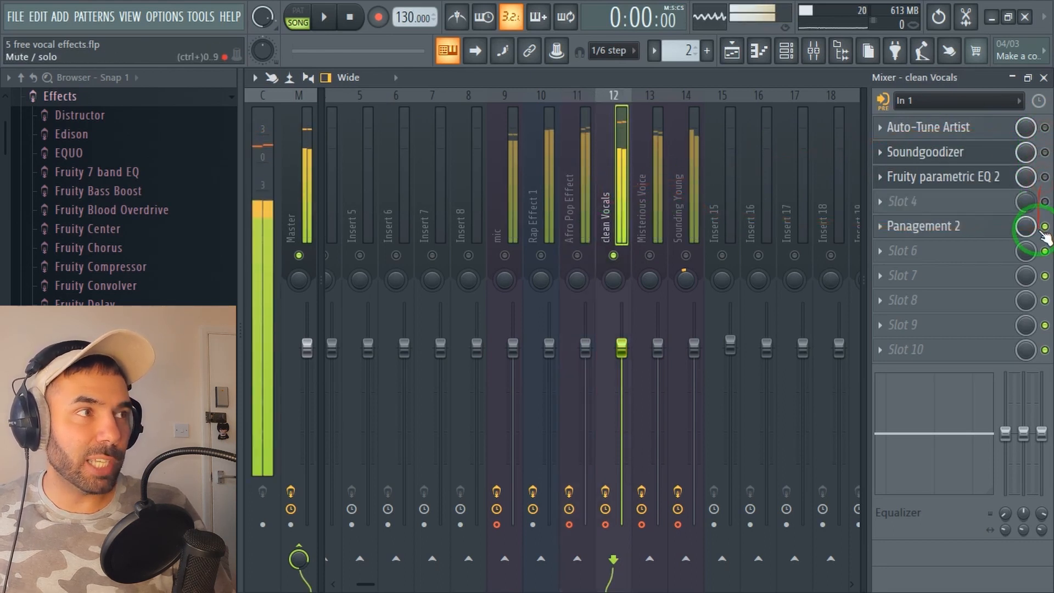
{"action": "left_click", "coordinate": [1045, 231]}
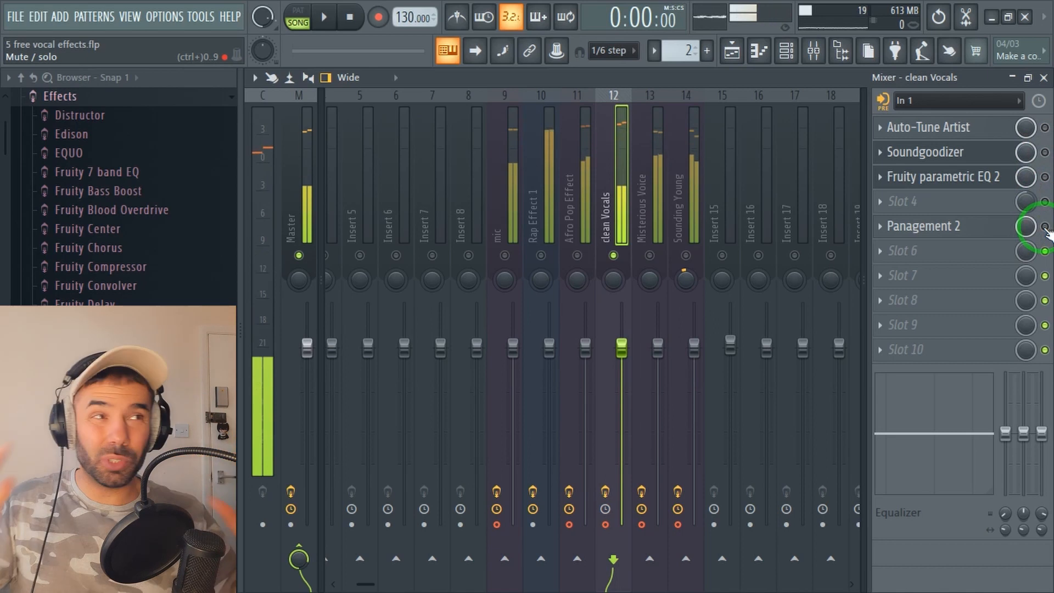
Re-enable Auto-Tune Artist and Soundgoodizer on the clean Vocals track and open the Soundgoodizer settings
{"action": "left_click", "coordinate": [973, 129]}
{"action": "left_click", "coordinate": [1047, 122]}
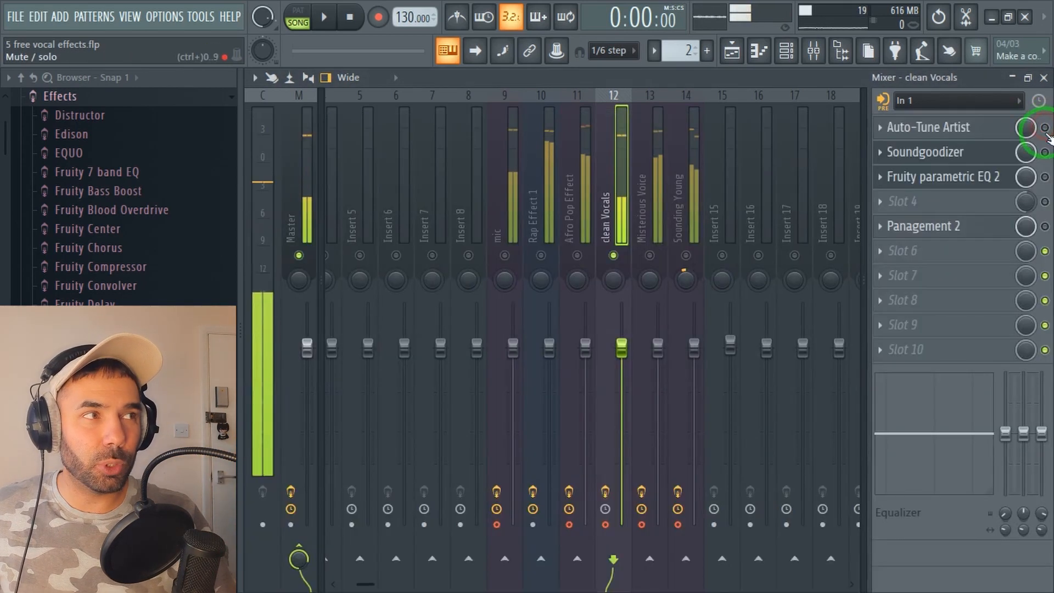
{"action": "left_click", "coordinate": [996, 160]}
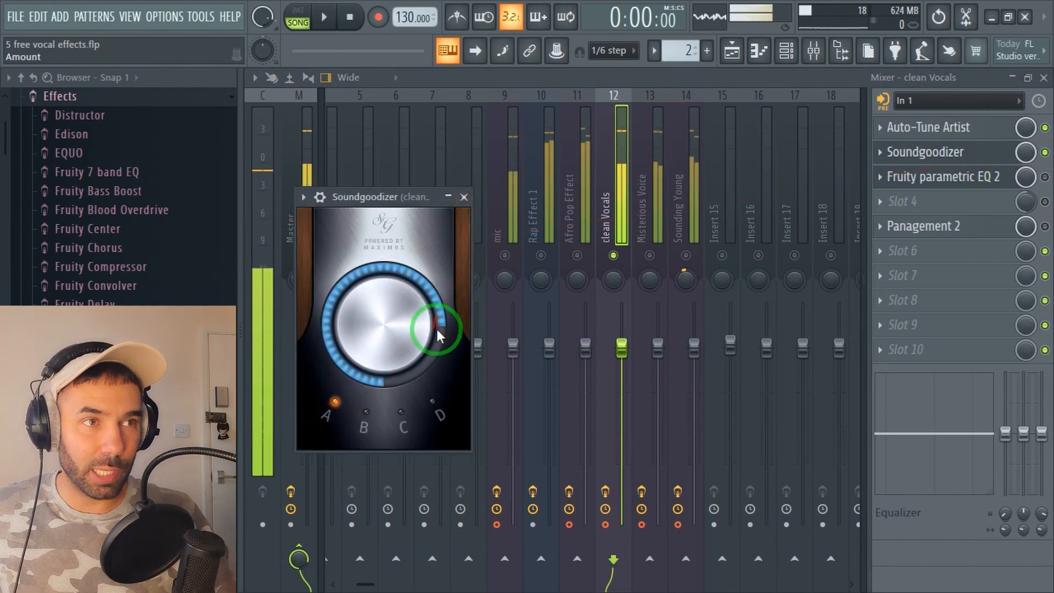
Re-enable Fruity parametric EQ 2 and Panagement 2 on the clean Vocals track and open the Panagement 2 settings
{"action": "left_click", "coordinate": [463, 198]}
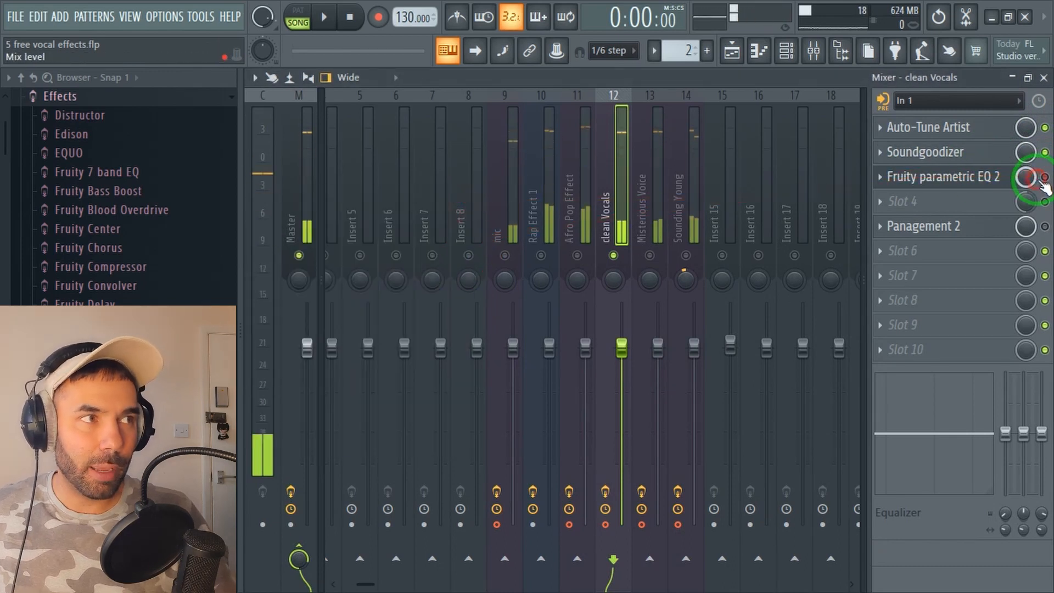
{"action": "left_click", "coordinate": [983, 181]}
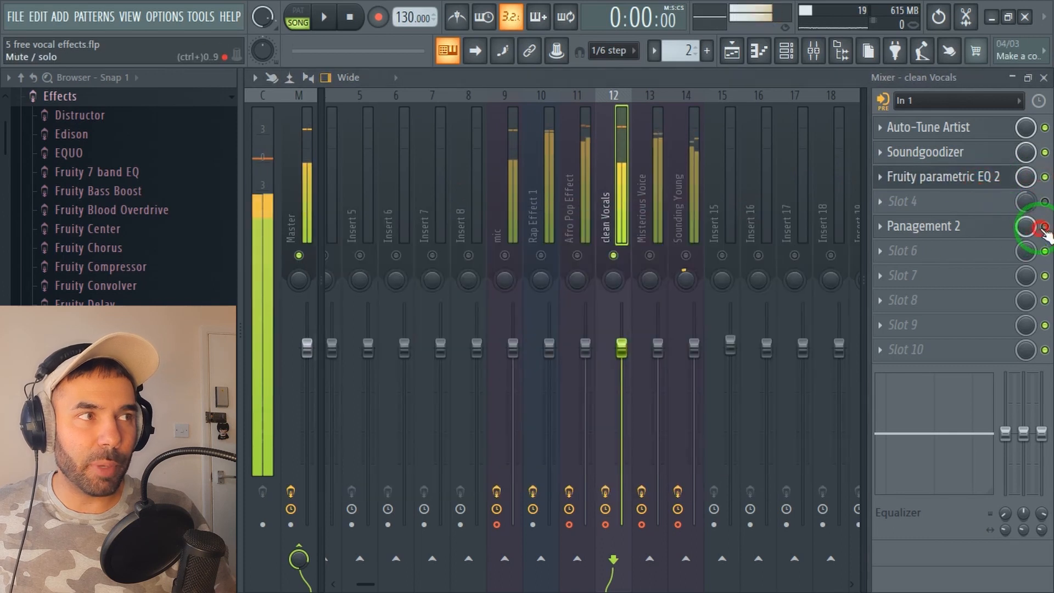
{"action": "left_click", "coordinate": [911, 226]}
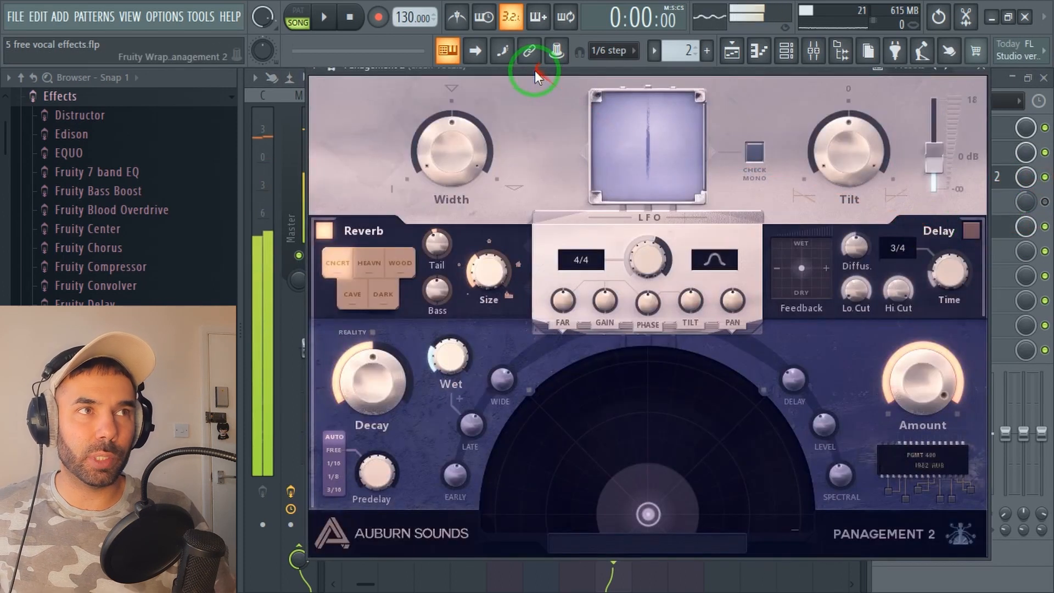
{"action": "left_click_drag", "start_coordinate": [532, 68], "coordinate": [556, 73]}
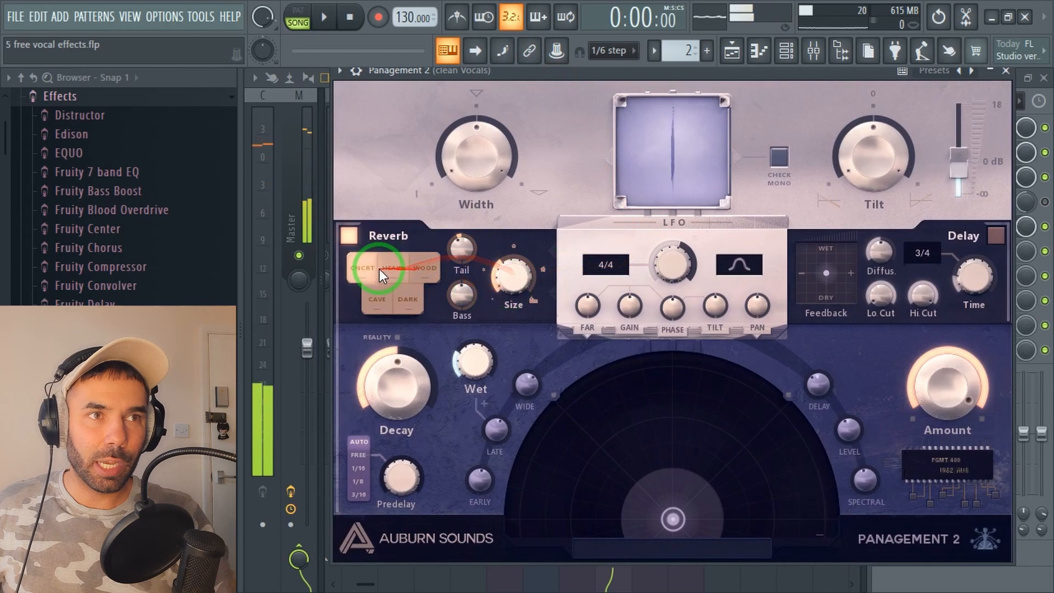
Examine Panagement 2's reverb settings on the clean Vocals track: room type, size, tail and wet mix
{"action": "left_click", "coordinate": [396, 277]}
{"action": "left_click", "coordinate": [510, 275]}
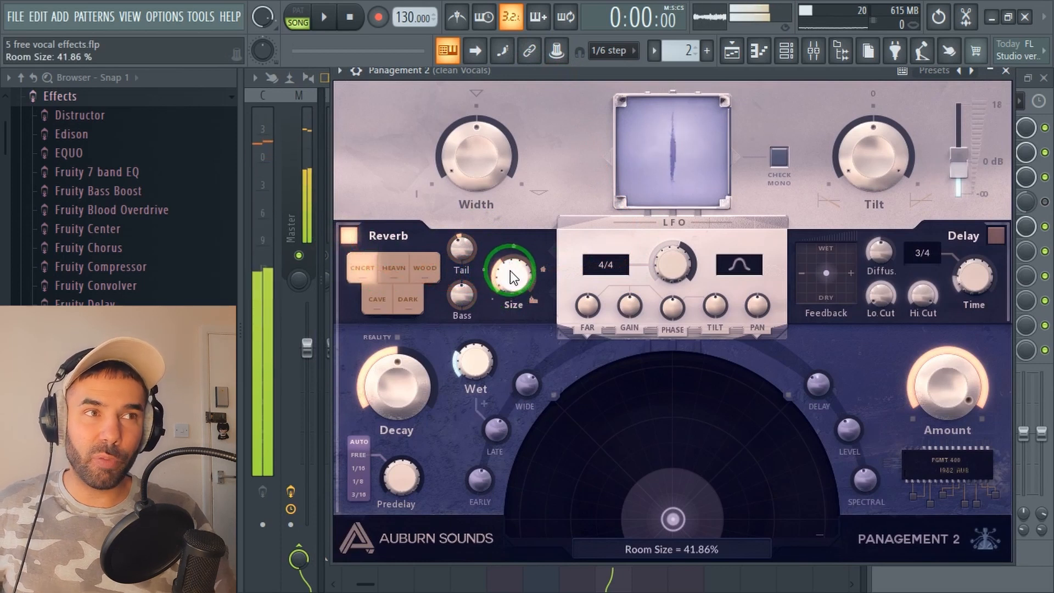
{"action": "left_click", "coordinate": [460, 248]}
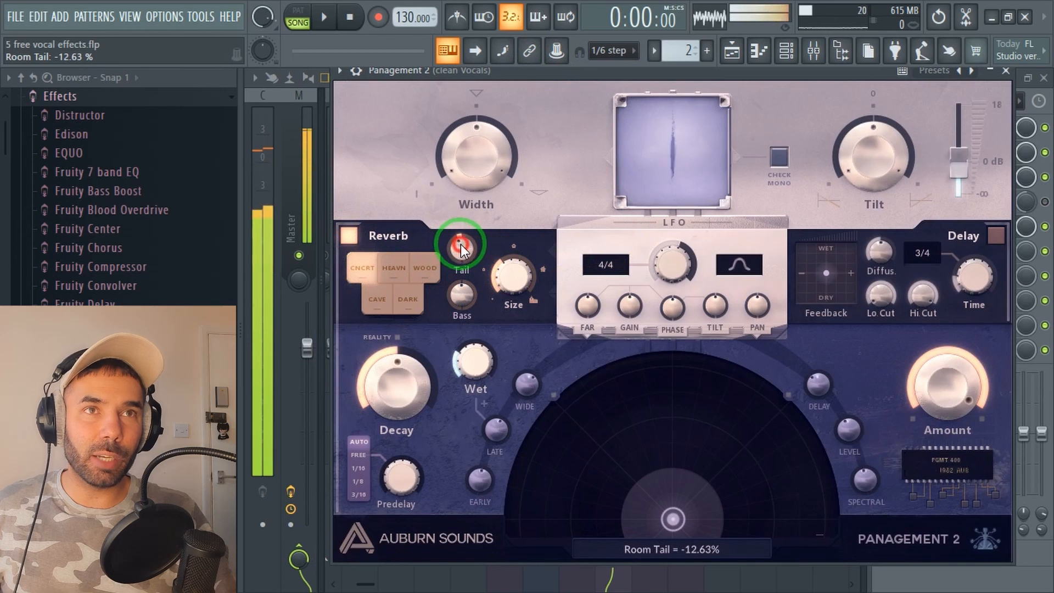
{"action": "left_click", "coordinate": [462, 354]}
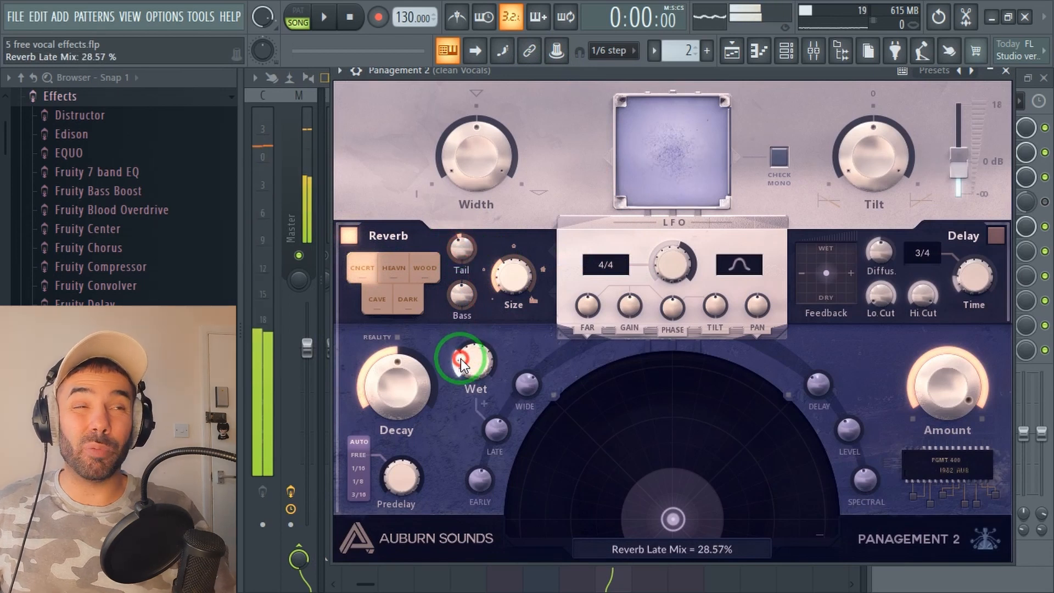
Move the Panagement 2 position marker around the field, return it to Far 5.90 and Pan 90.00°, and close the plugin
{"action": "left_click_drag", "start_coordinate": [673, 518], "coordinate": [620, 426]}
{"action": "left_click_drag", "start_coordinate": [713, 440], "coordinate": [673, 519]}
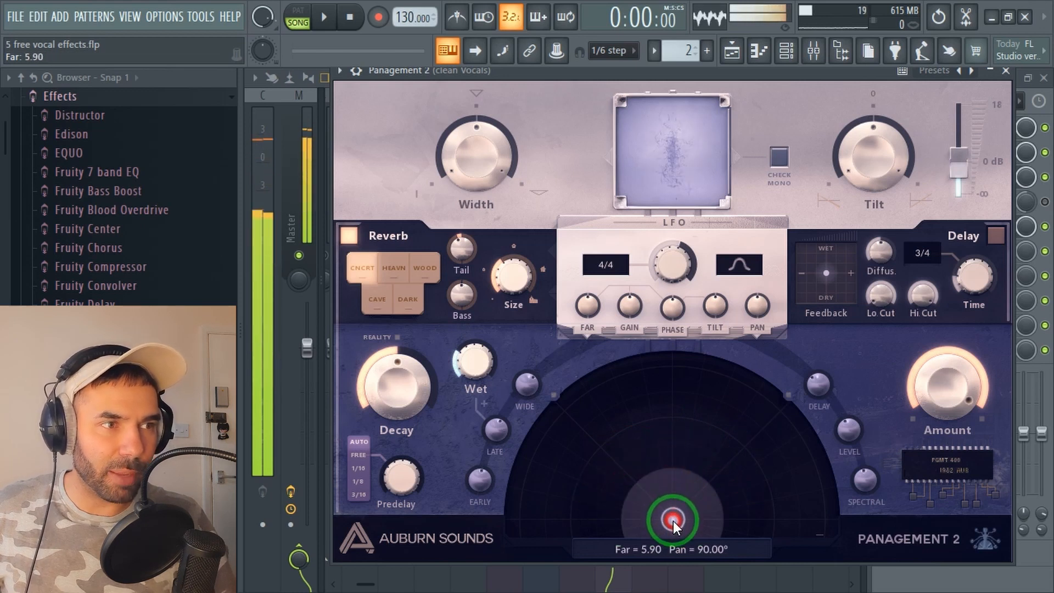
{"action": "left_click", "coordinate": [1007, 72]}
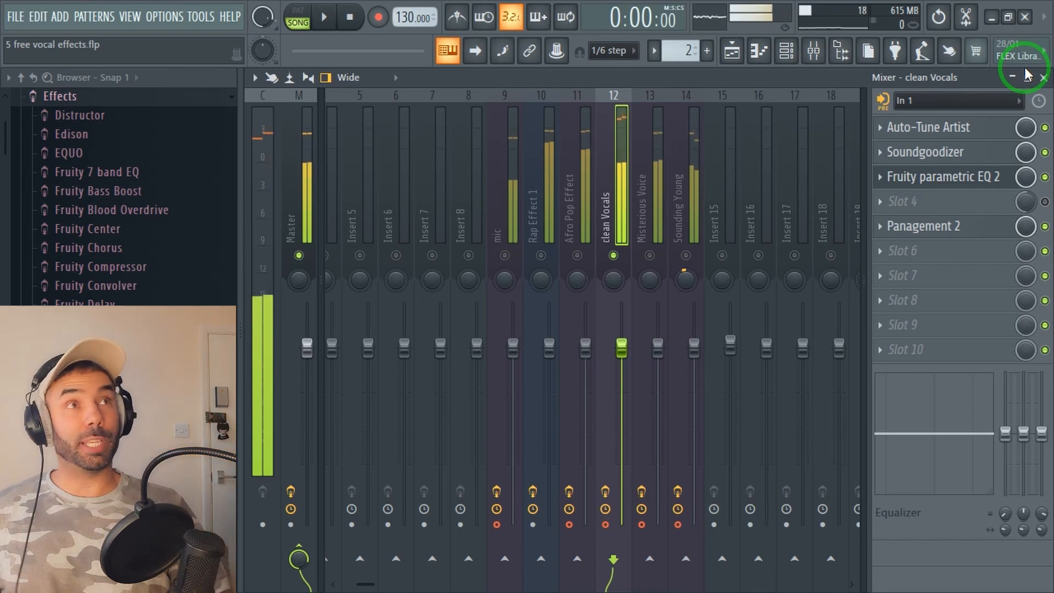
Solo and select the Misterious Voice track and bypass its Soundgoodizer, AVOX THROAT, Fruity Reeverb 2 and VocalCleaner effects
{"action": "right_click", "coordinate": [649, 255]}
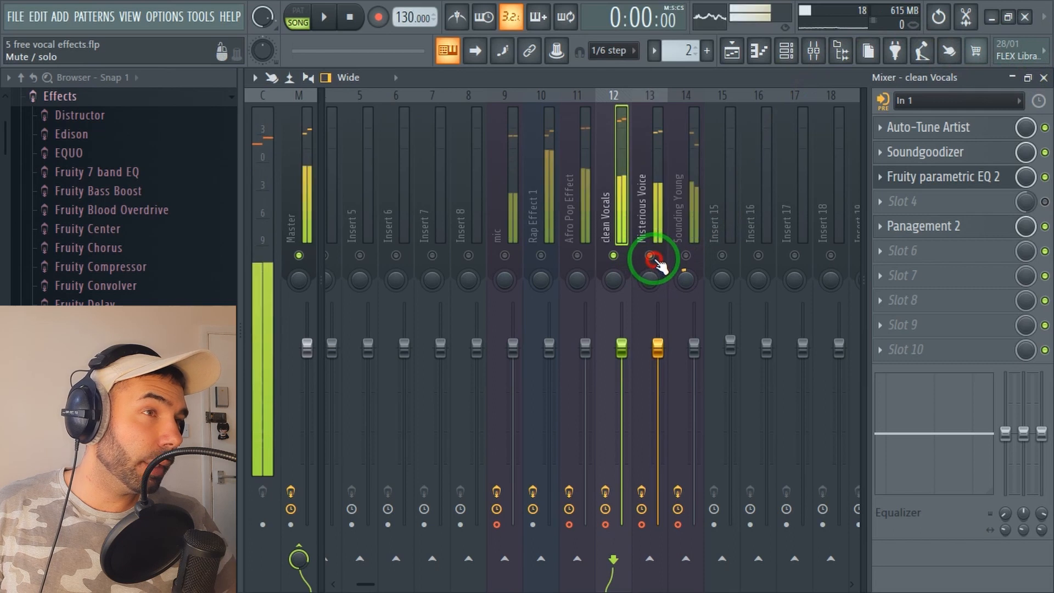
{"action": "left_click", "coordinate": [654, 189]}
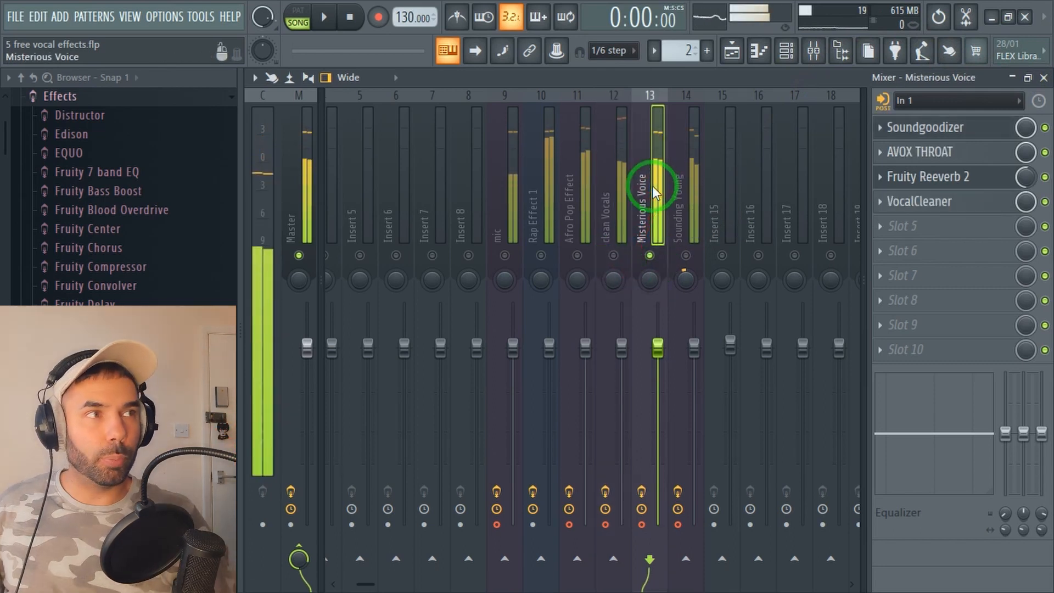
{"action": "left_click", "coordinate": [1045, 128]}
{"action": "left_click", "coordinate": [1045, 153]}
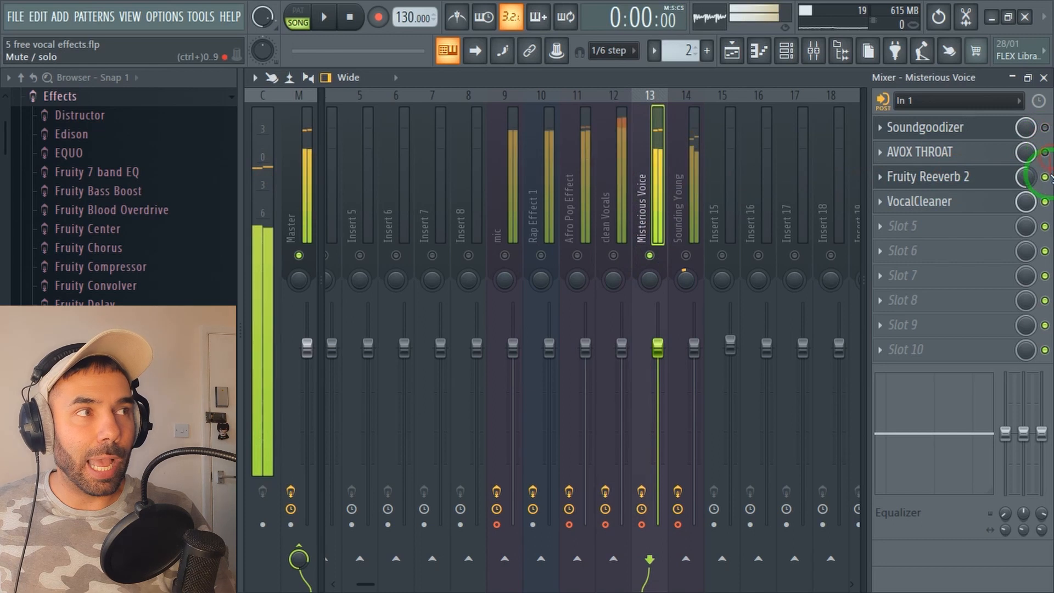
{"action": "left_click", "coordinate": [1045, 177]}
{"action": "left_click", "coordinate": [1045, 201]}
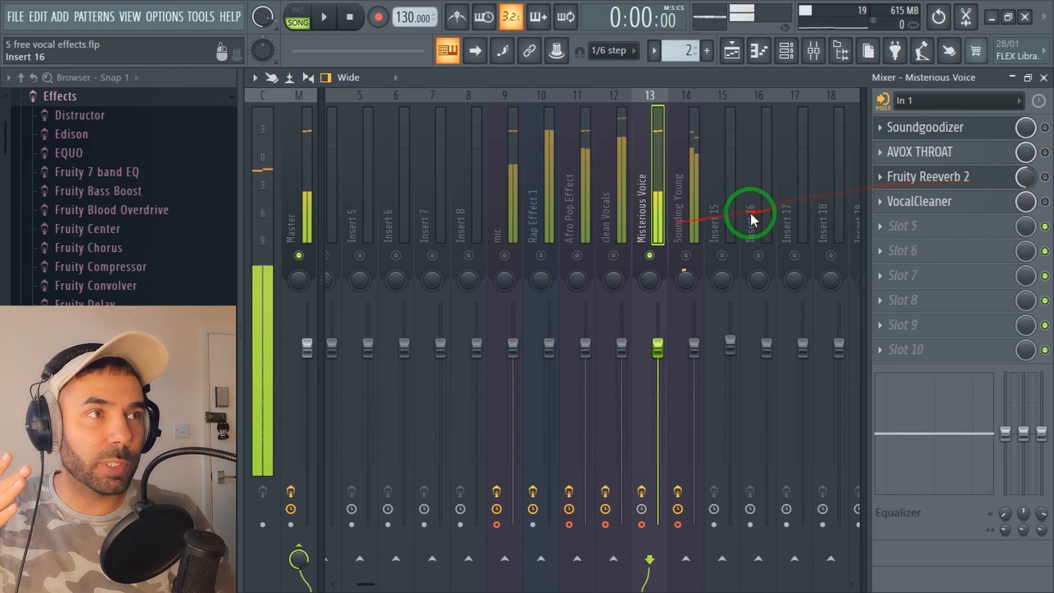
Re-enable Soundgoodizer on the Misterious Voice track, check its settings and close it
{"action": "left_click", "coordinate": [975, 128]}
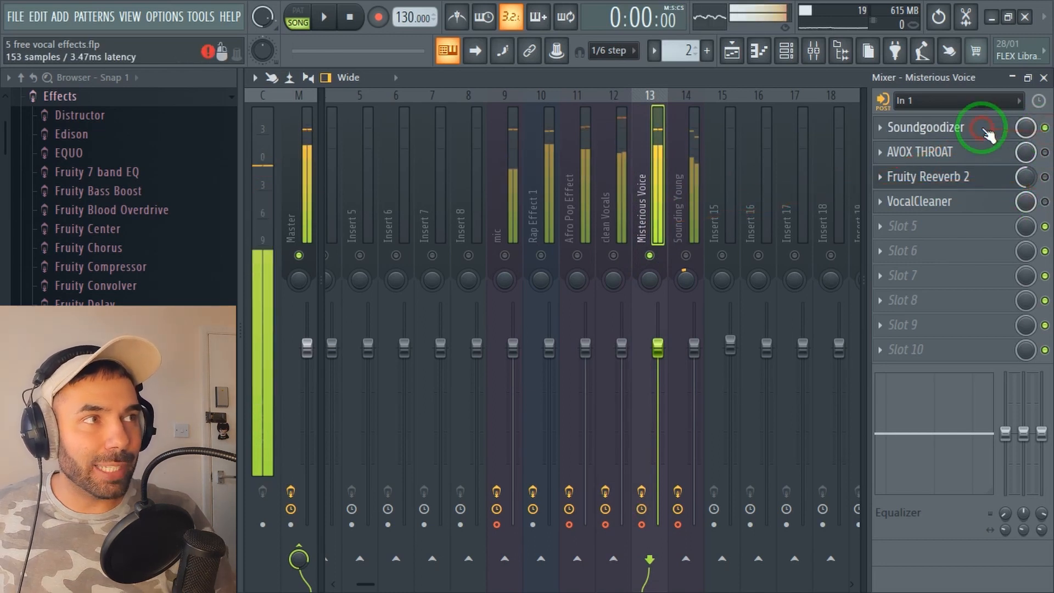
{"action": "left_click_drag", "start_coordinate": [482, 267], "coordinate": [484, 236]}
{"action": "left_click", "coordinate": [529, 232]}
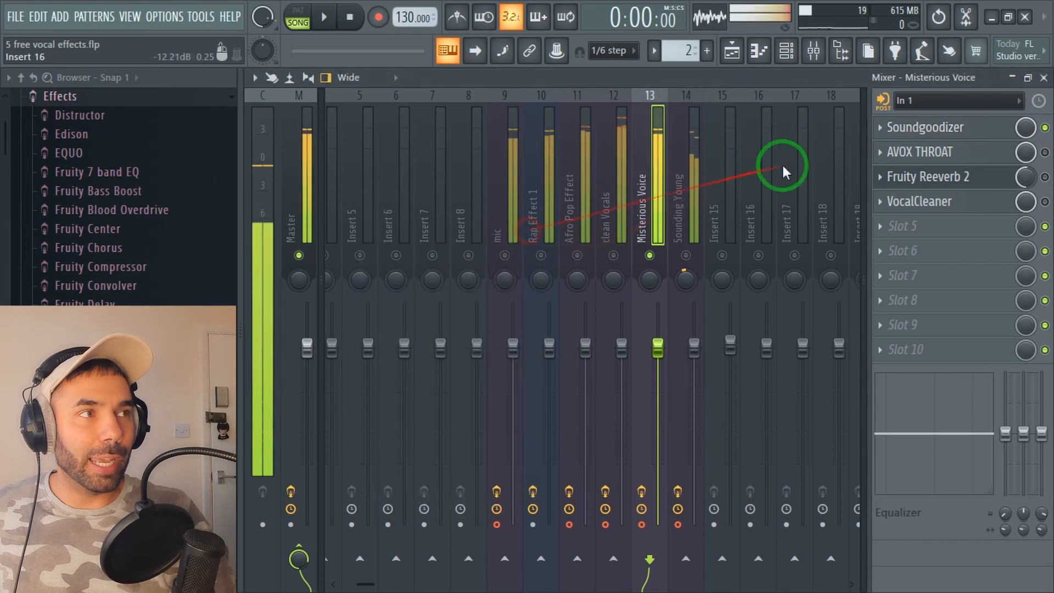
Open AVOX THROAT on the Misterious Voice track, review its voice modeling settings and close it
{"action": "left_click", "coordinate": [1014, 157]}
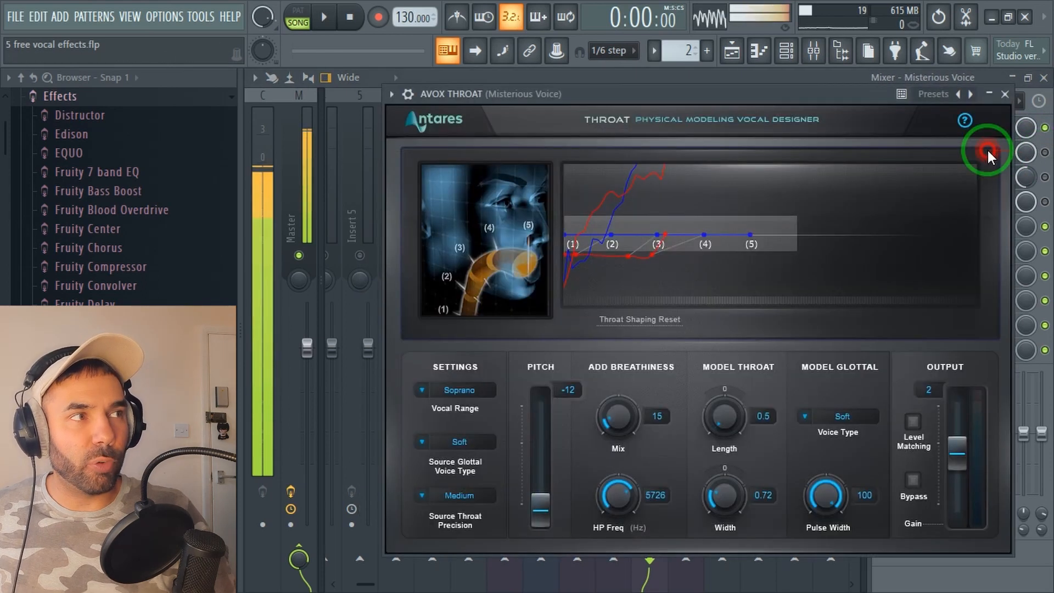
{"action": "left_click_drag", "start_coordinate": [729, 110], "coordinate": [637, 75]}
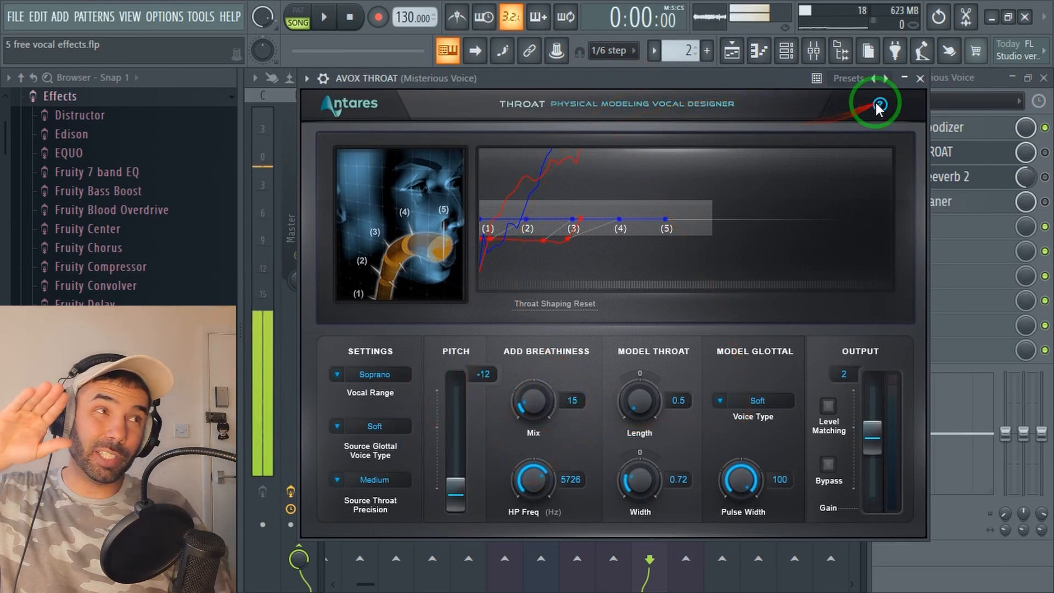
{"action": "left_click", "coordinate": [920, 78]}
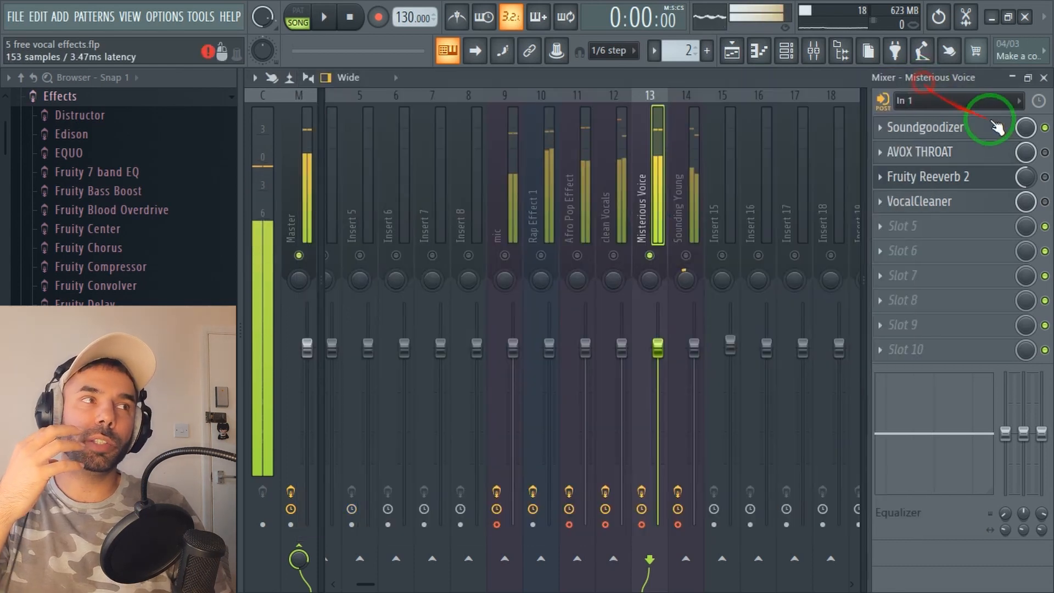
Reopen and enable AVOX THROAT, demonstrate its pitch at 8, return the pitch to -12 and close the plugin
{"action": "left_click", "coordinate": [907, 153]}
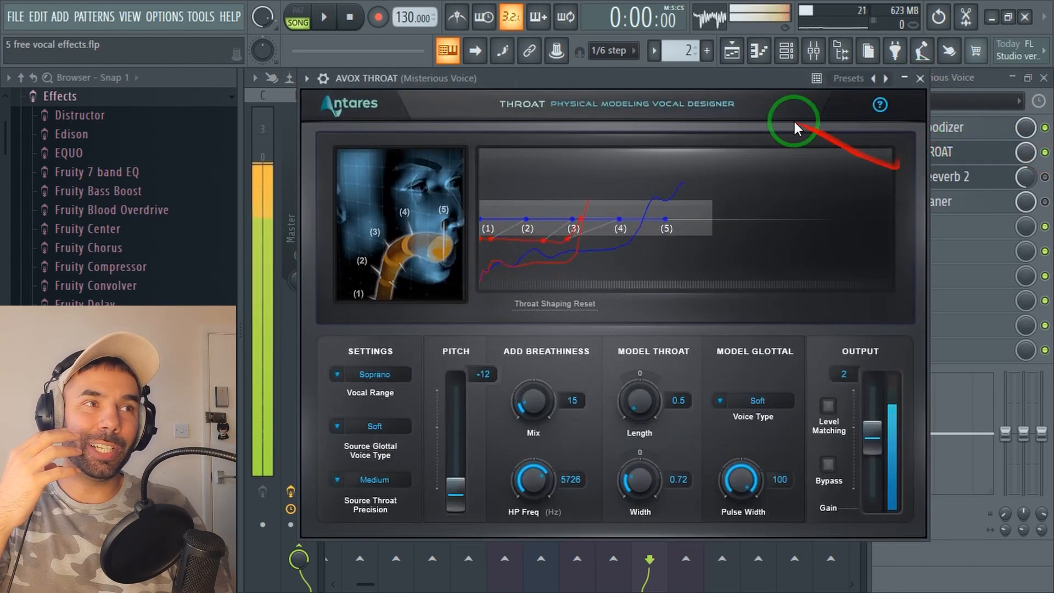
{"action": "left_click_drag", "start_coordinate": [683, 78], "coordinate": [663, 77]}
{"action": "left_click_drag", "start_coordinate": [435, 486], "coordinate": [439, 407]}
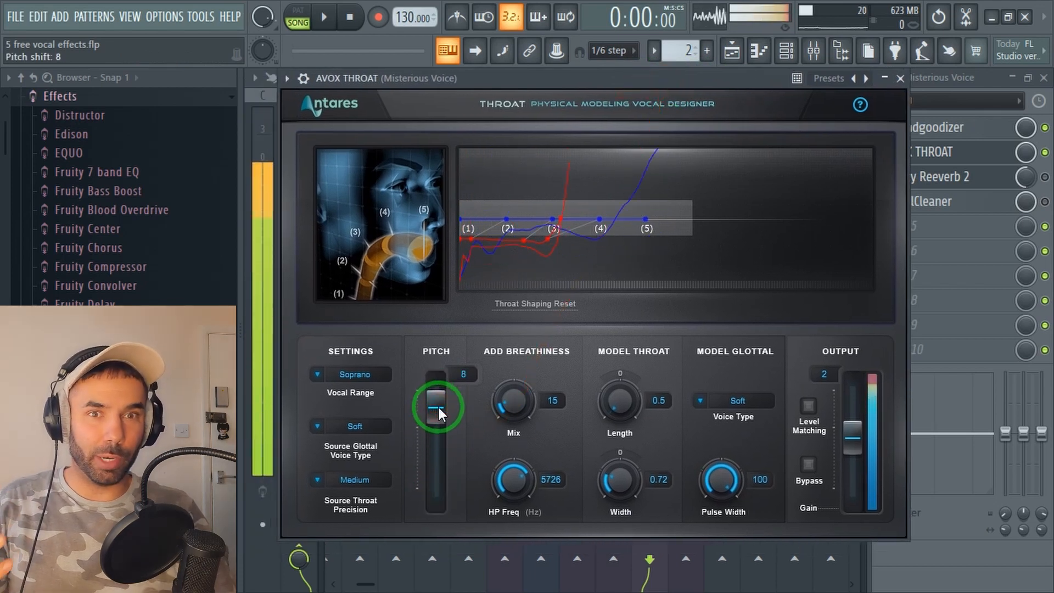
{"action": "left_click_drag", "start_coordinate": [440, 409], "coordinate": [437, 495]}
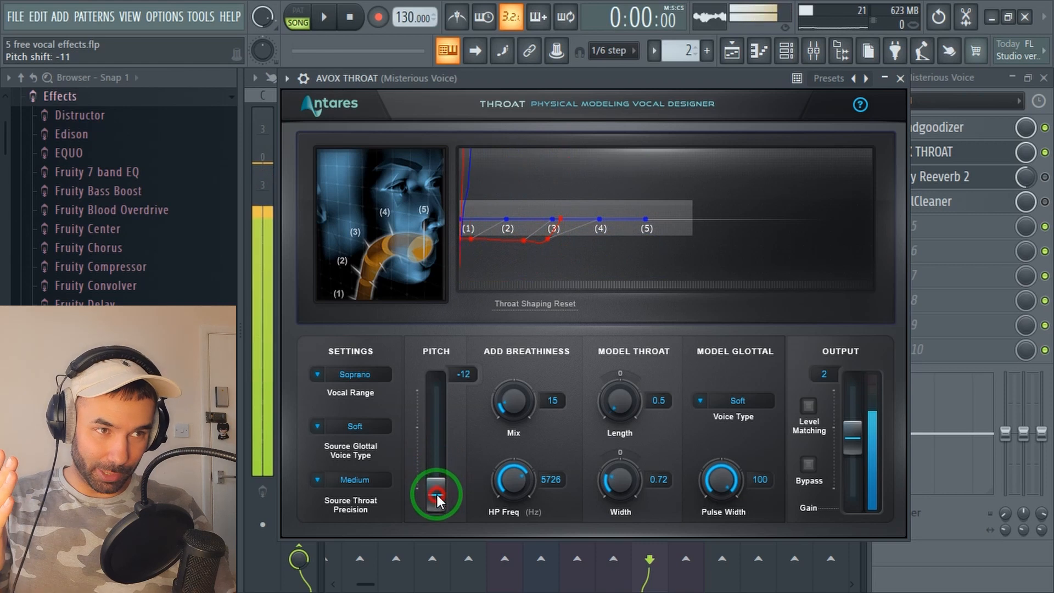
{"action": "left_click", "coordinate": [900, 78]}
Re-enable Fruity Reeverb 2 and VocalCleaner on the Misterious Voice track and check the VocalCleaner settings
{"action": "left_click", "coordinate": [1044, 176]}
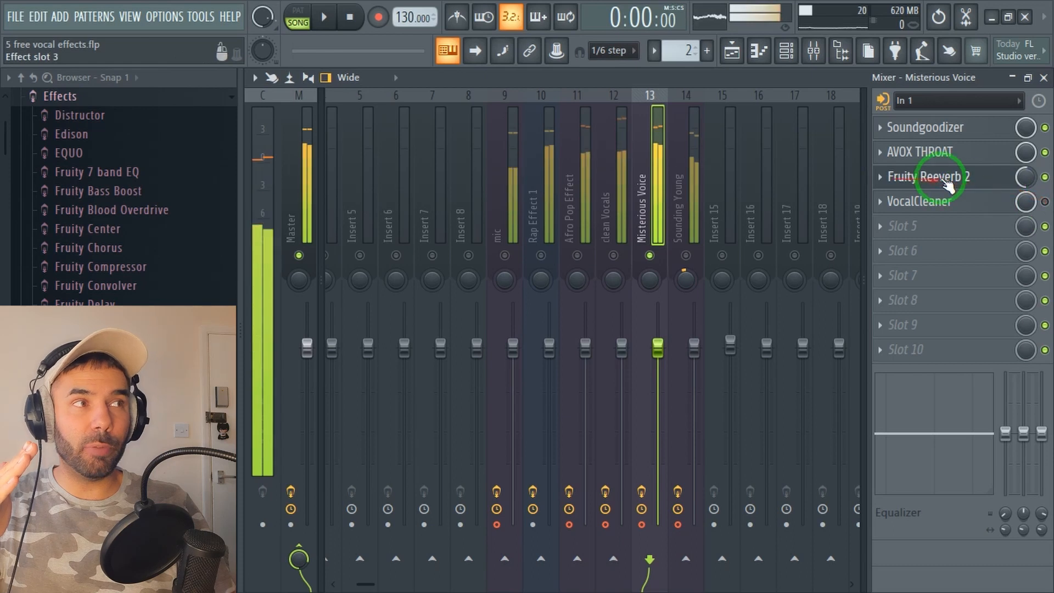
{"action": "left_click", "coordinate": [939, 203]}
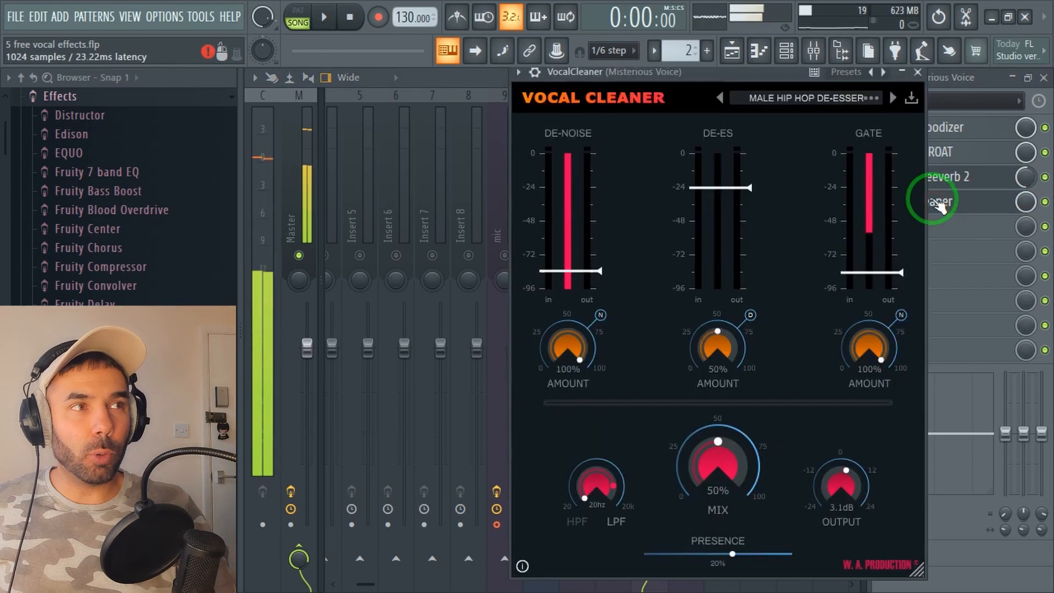
{"action": "left_click", "coordinate": [917, 72]}
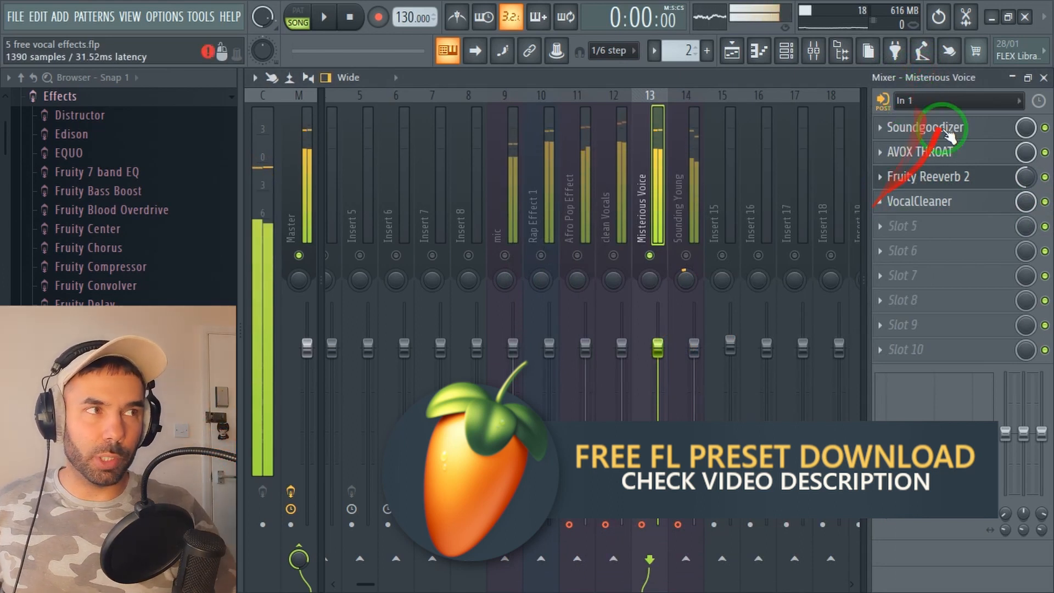
Bypass AVOX THROAT, Fruity Reeverb 2 and VocalCleaner on the Misterious Voice track
{"action": "left_click", "coordinate": [1044, 152]}
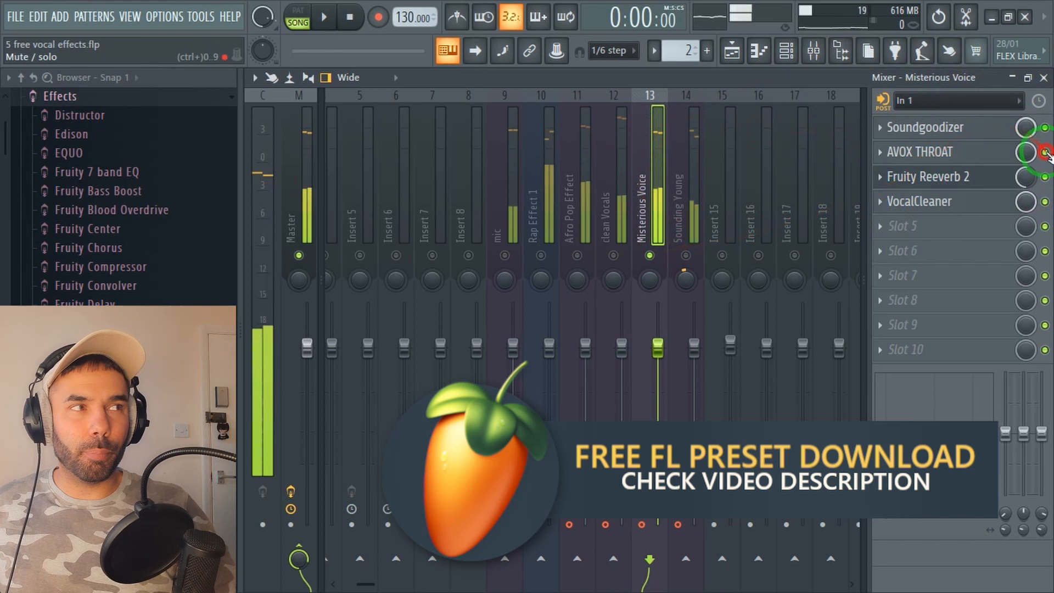
{"action": "left_click", "coordinate": [1045, 176]}
{"action": "left_click", "coordinate": [1044, 202]}
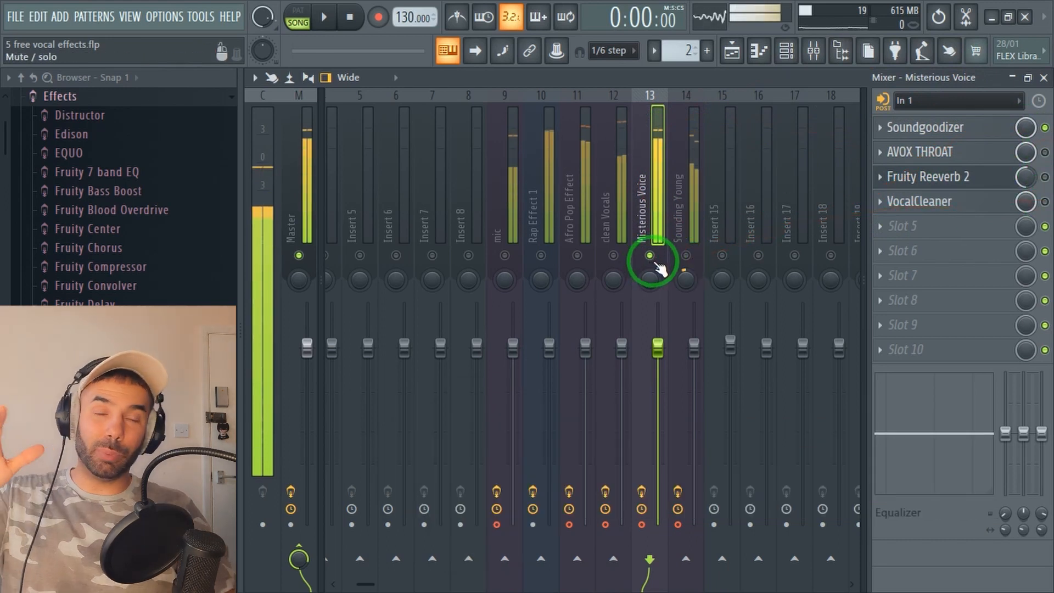
Solo and select the Sounding Young track and bypass its AVOX THROAT, Fruity Reeverb 2 and Vocal Cleaner effects
{"action": "right_click", "coordinate": [686, 255]}
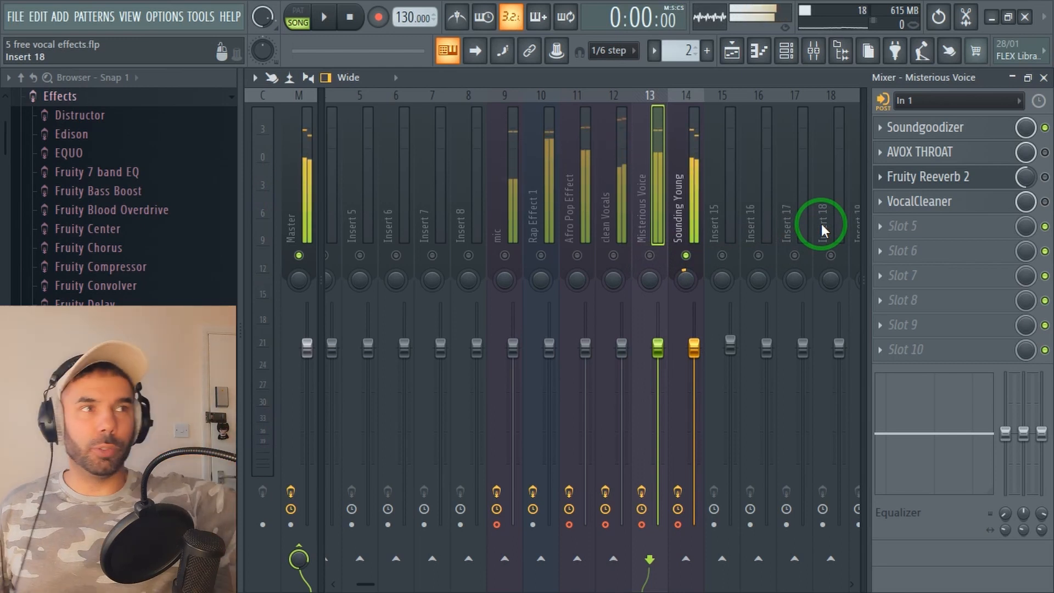
{"action": "left_click", "coordinate": [693, 178]}
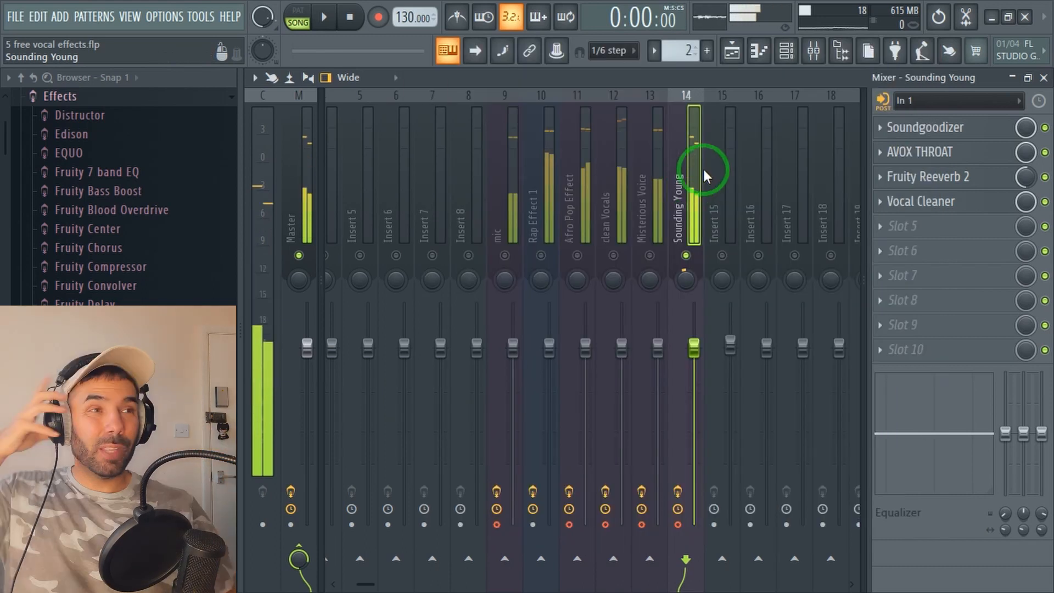
{"action": "left_click", "coordinate": [1044, 152]}
{"action": "left_click", "coordinate": [1044, 178]}
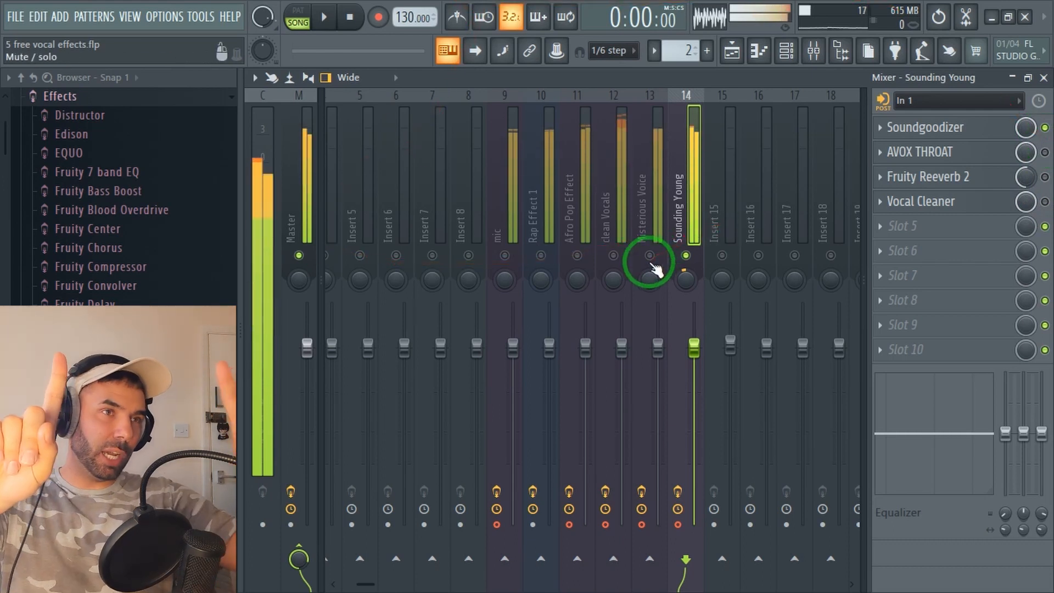
Unmute Rap Effect 1 and re-enable AVOX THROAT, Fruity Reeverb 2 and Vocal Cleaner on the Sounding Young track
{"action": "left_click", "coordinate": [541, 256]}
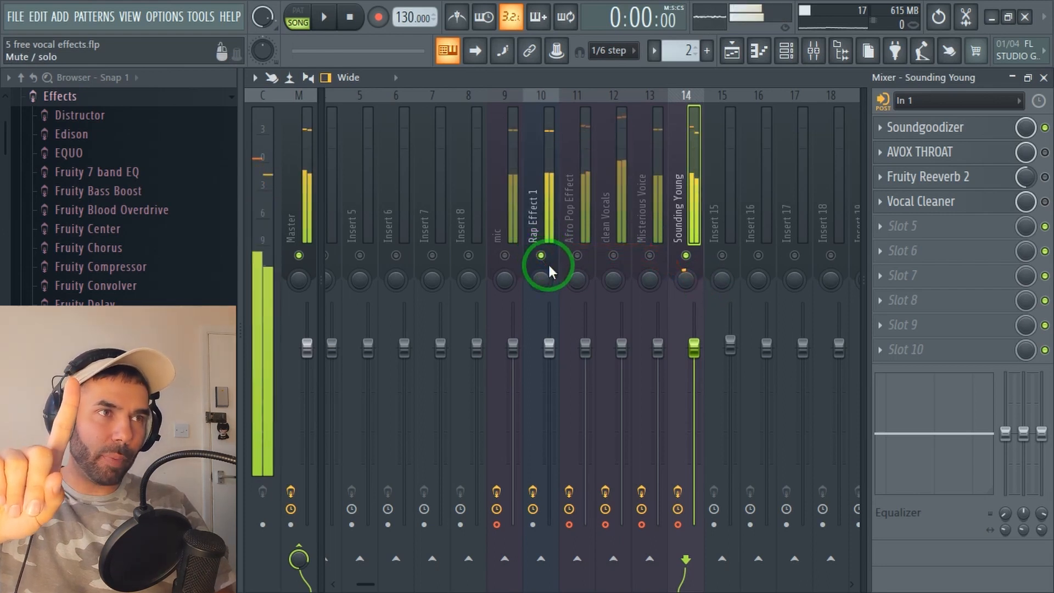
{"action": "left_click_drag", "start_coordinate": [1045, 156], "coordinate": [1045, 203]}
Lower the Sounding Young track's volume to about 34% and unmute Misterious Voice at a similarly low level
{"action": "left_click_drag", "start_coordinate": [702, 360], "coordinate": [697, 473]}
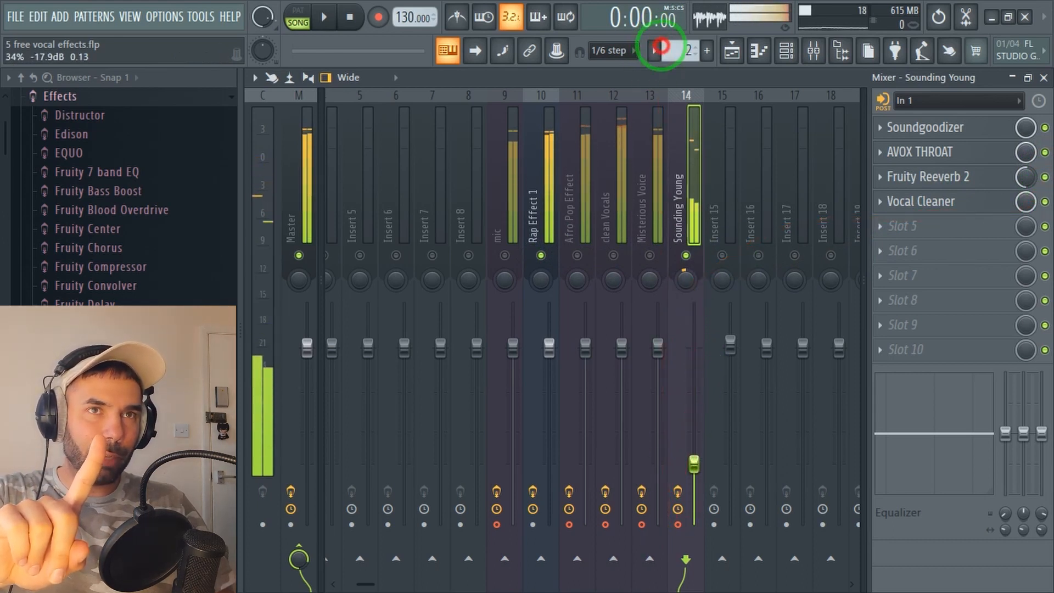
{"action": "left_click", "coordinate": [649, 255]}
{"action": "left_click_drag", "start_coordinate": [657, 345], "coordinate": [658, 462]}
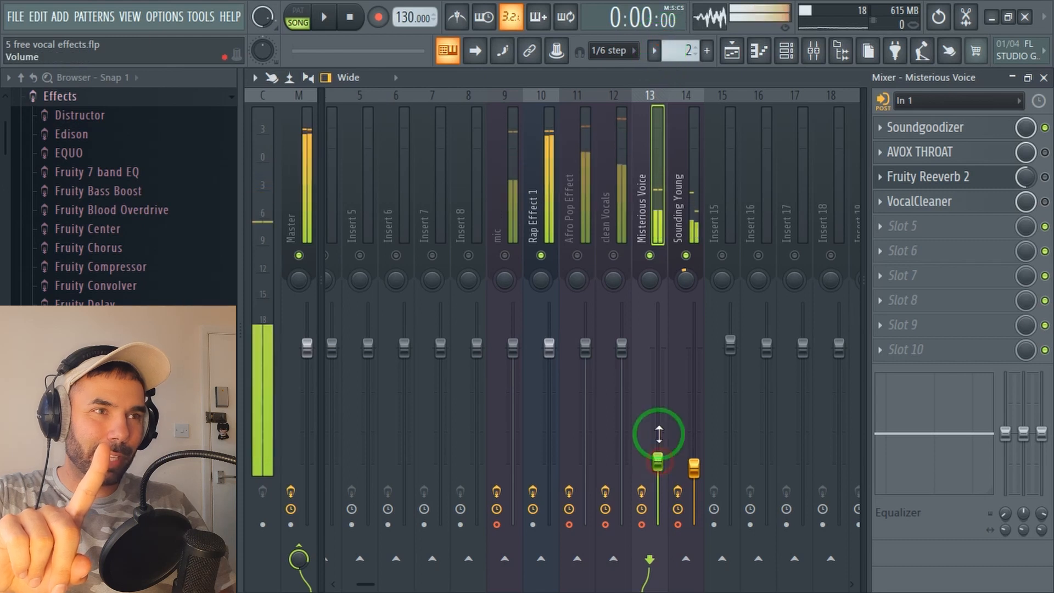
Unmute the clean Vocals track, lower its volume, and turn Rap Effect 1 down slightly
{"action": "left_click", "coordinate": [613, 255]}
{"action": "left_click_drag", "start_coordinate": [621, 345], "coordinate": [624, 450]}
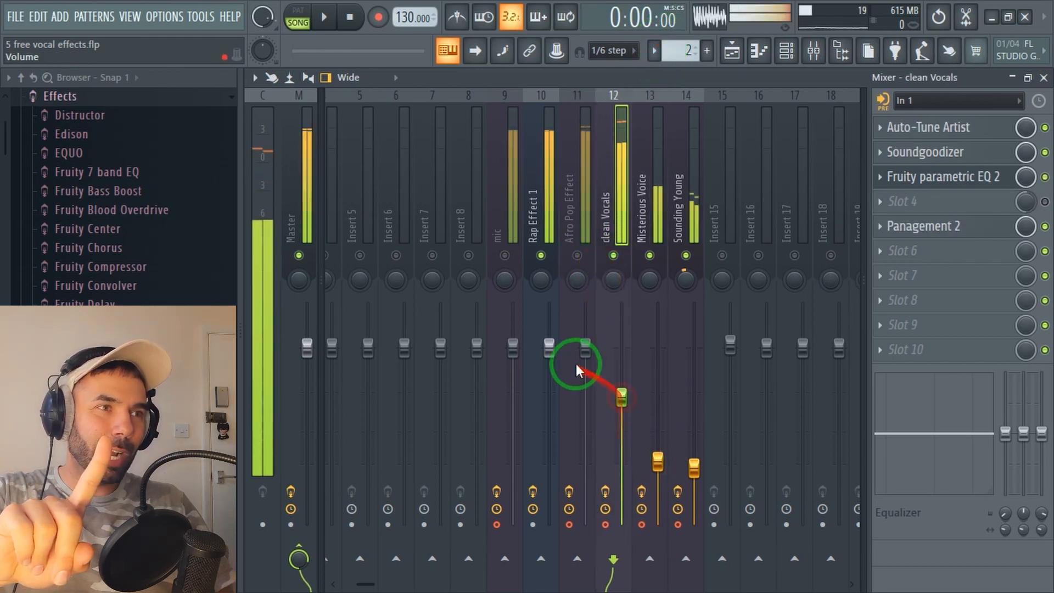
{"action": "left_click_drag", "start_coordinate": [549, 347], "coordinate": [551, 367]}
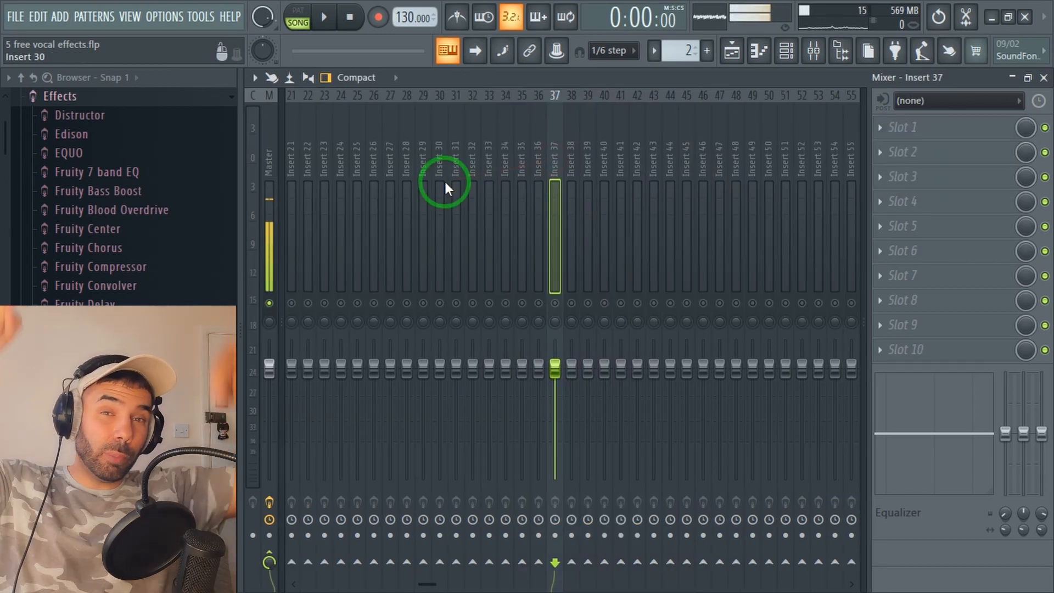
{"action": "left_click_drag", "start_coordinate": [495, 166], "coordinate": [597, 164]}
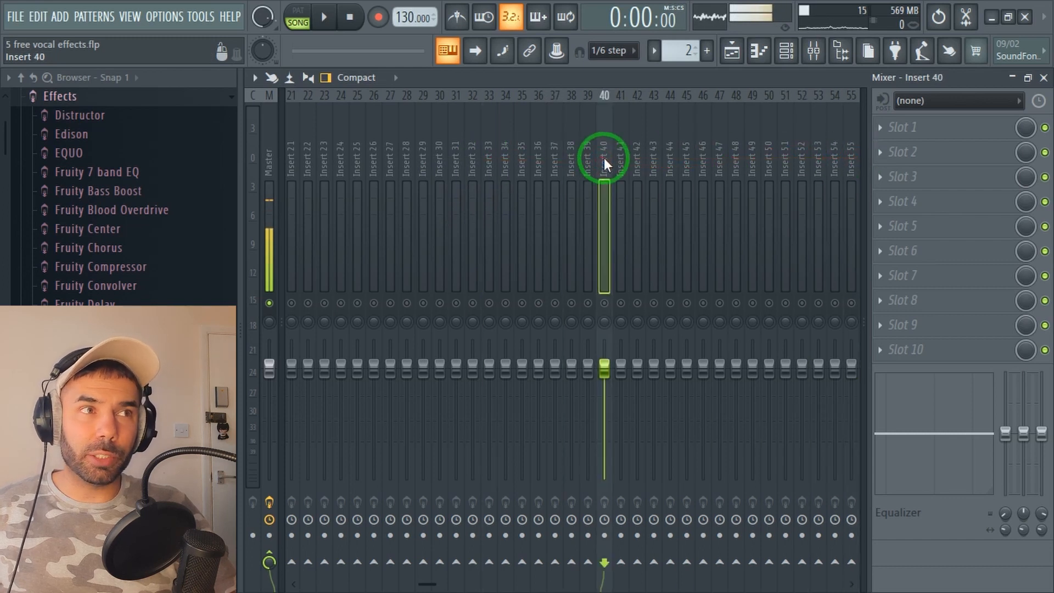
Load the Afro pop preset from the 5 easter special vocal presets folder onto mixer track Insert 40
{"action": "right_click", "coordinate": [604, 158]}
{"action": "mouse_move", "coordinate": [645, 177]}
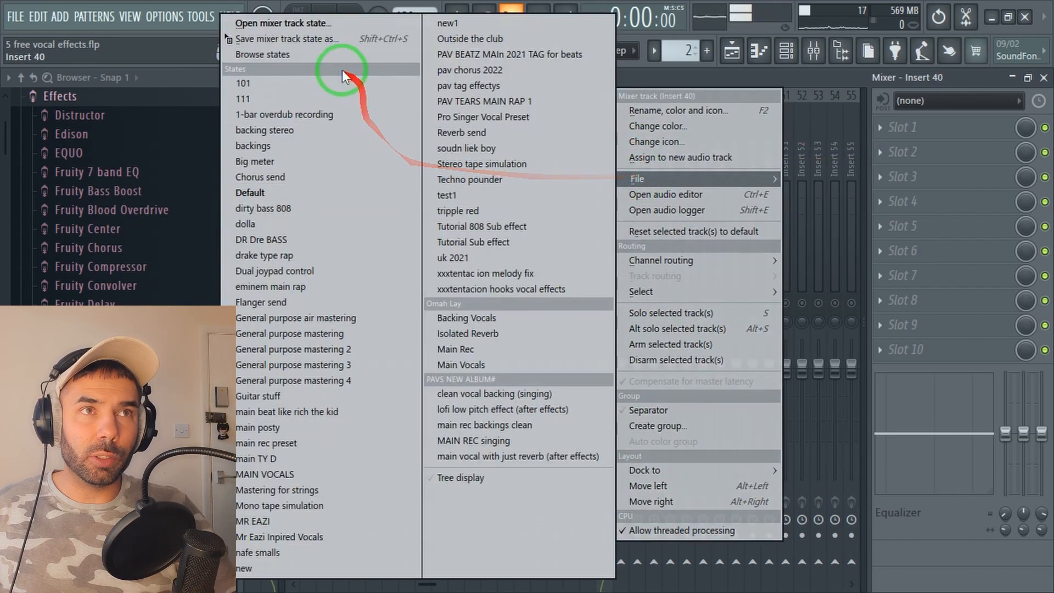
{"action": "left_click", "coordinate": [316, 25]}
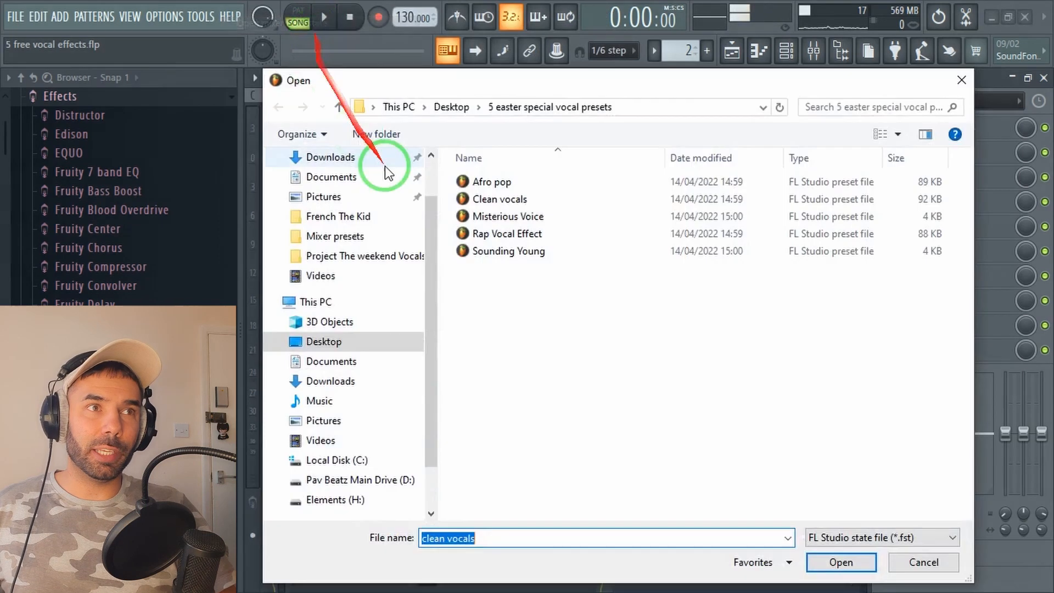
{"action": "left_click", "coordinate": [491, 216]}
{"action": "left_click", "coordinate": [493, 252]}
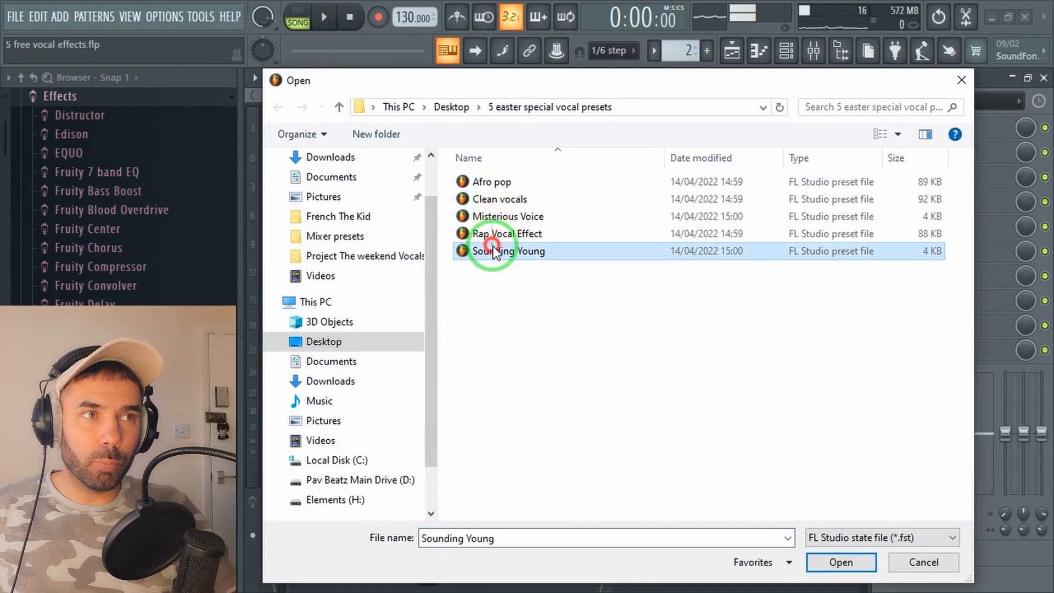
{"action": "left_click", "coordinate": [494, 234]}
{"action": "left_click", "coordinate": [500, 198]}
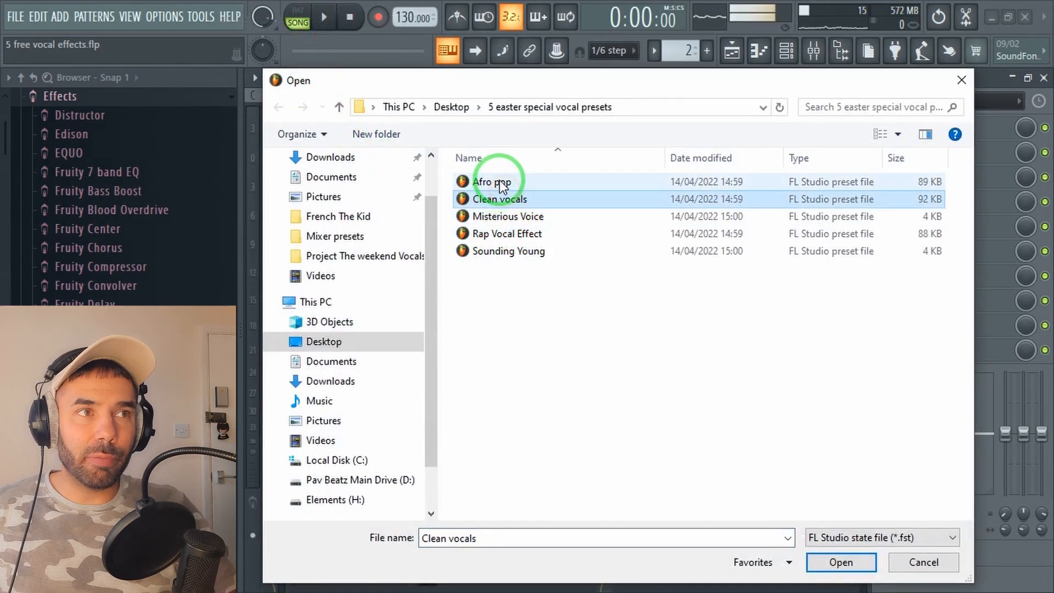
{"action": "left_click", "coordinate": [497, 182]}
{"action": "left_click", "coordinate": [507, 183]}
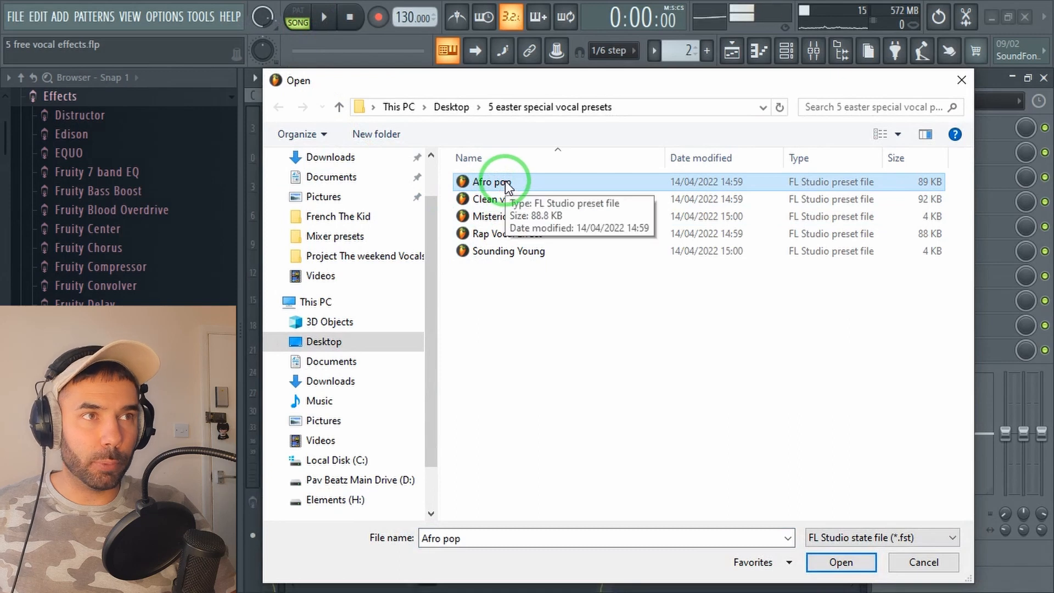
{"action": "double_click", "coordinate": [506, 185]}
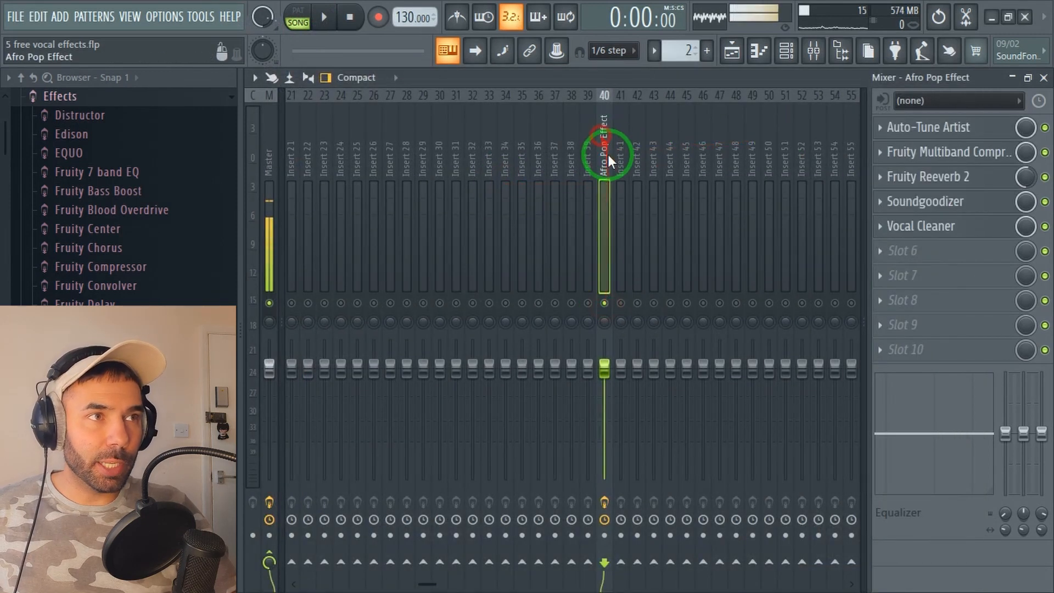
Set the input of the Afro Pop Effect track 40 to mono In 1 and mute the mic track
{"action": "left_click", "coordinate": [960, 101]}
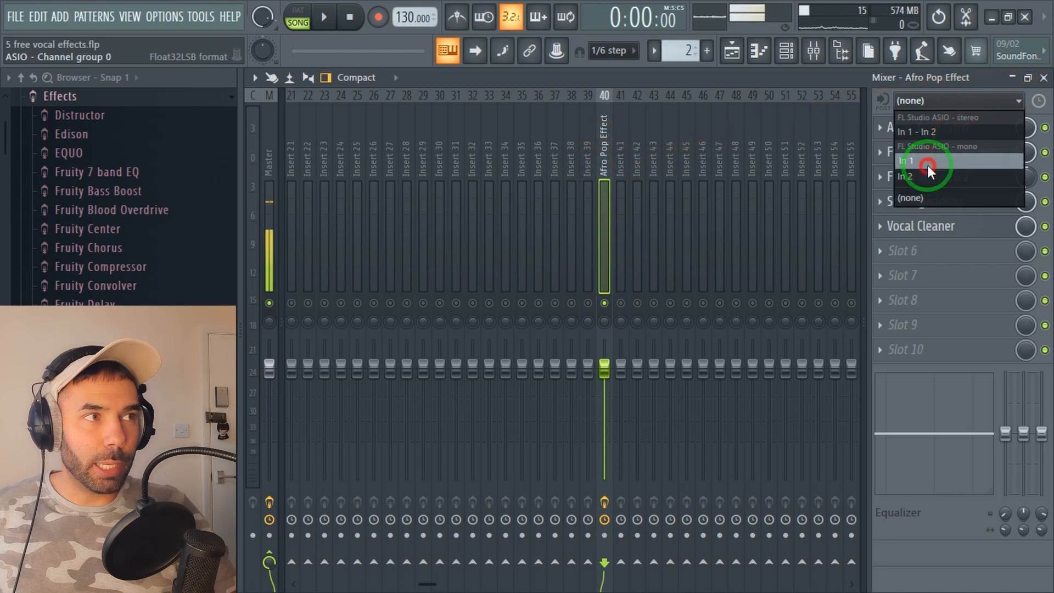
{"action": "left_click", "coordinate": [927, 164]}
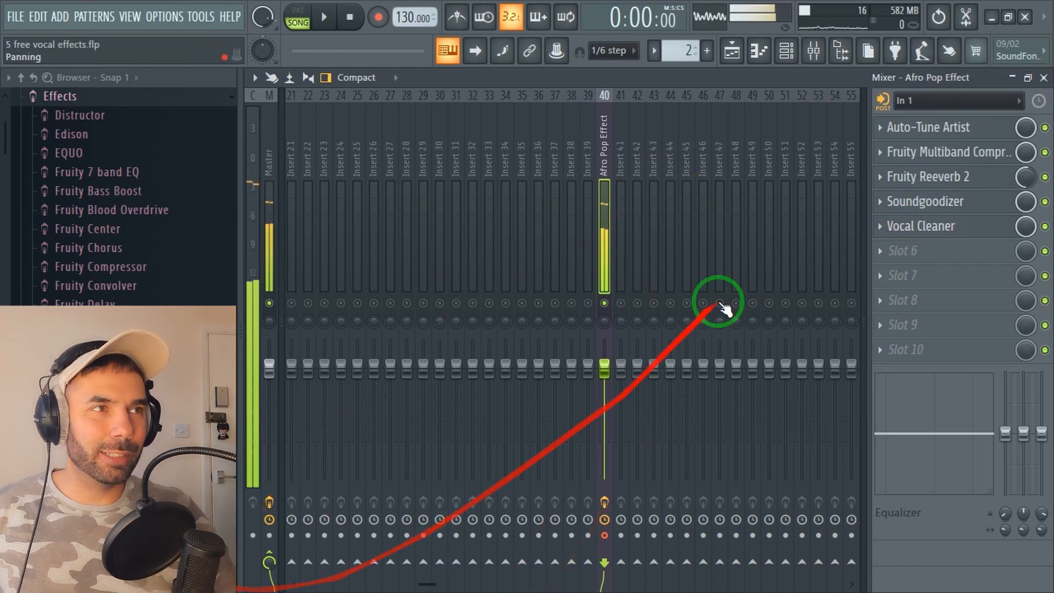
{"action": "left_click_drag", "start_coordinate": [418, 572], "coordinate": [296, 574]}
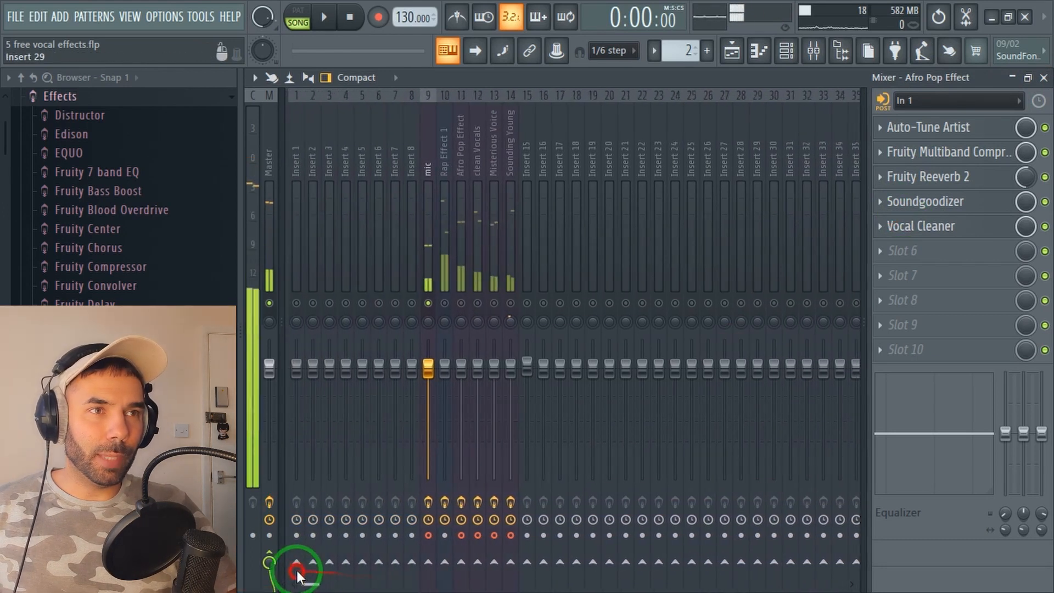
{"action": "left_click", "coordinate": [427, 303]}
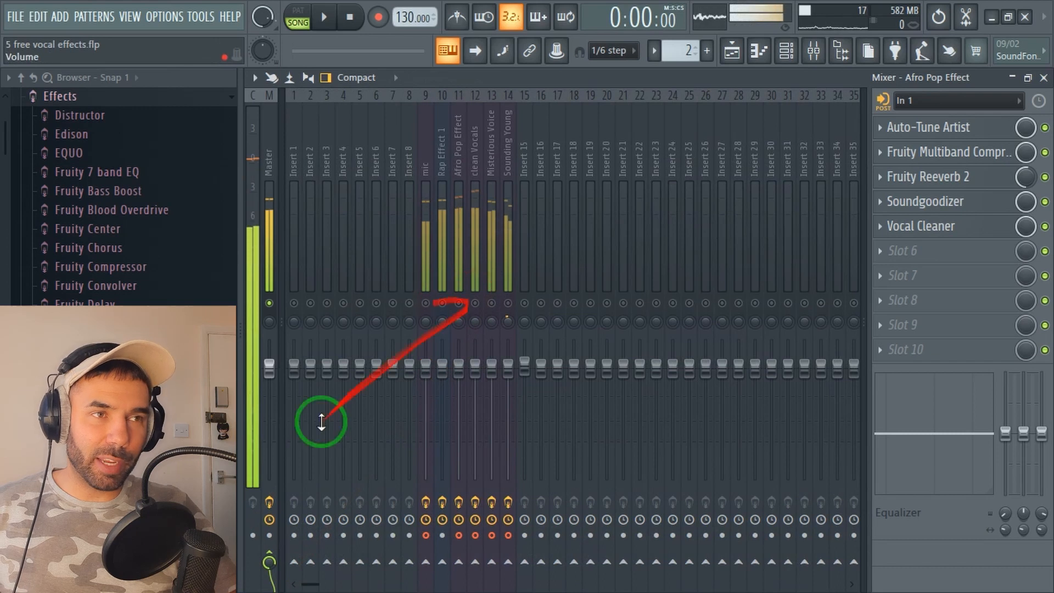
Load the Clean vocals preset onto mixer track Insert 41
{"action": "left_click_drag", "start_coordinate": [314, 583], "coordinate": [435, 563]}
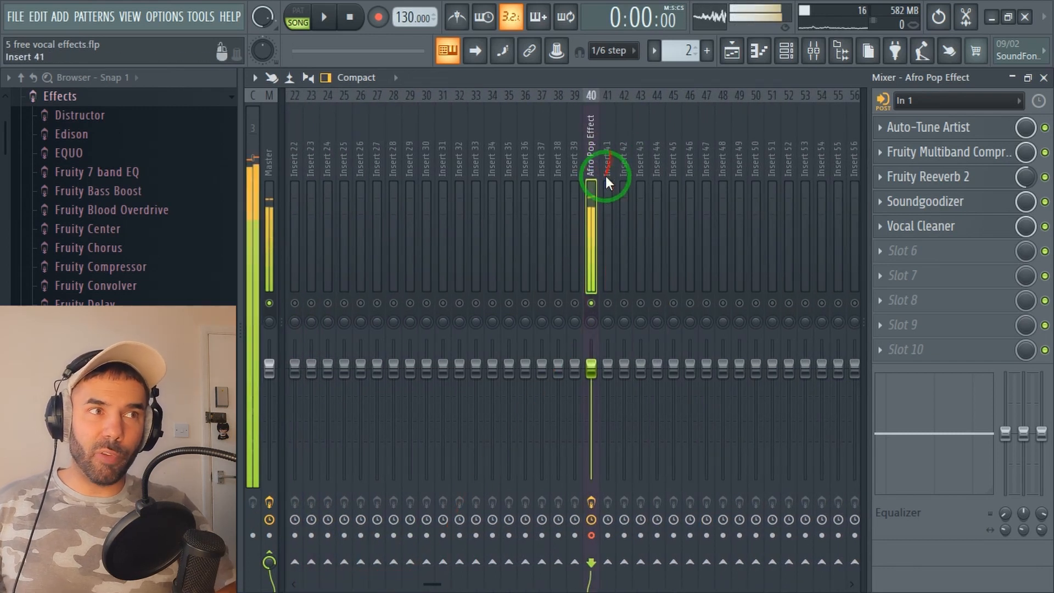
{"action": "right_click", "coordinate": [606, 140]}
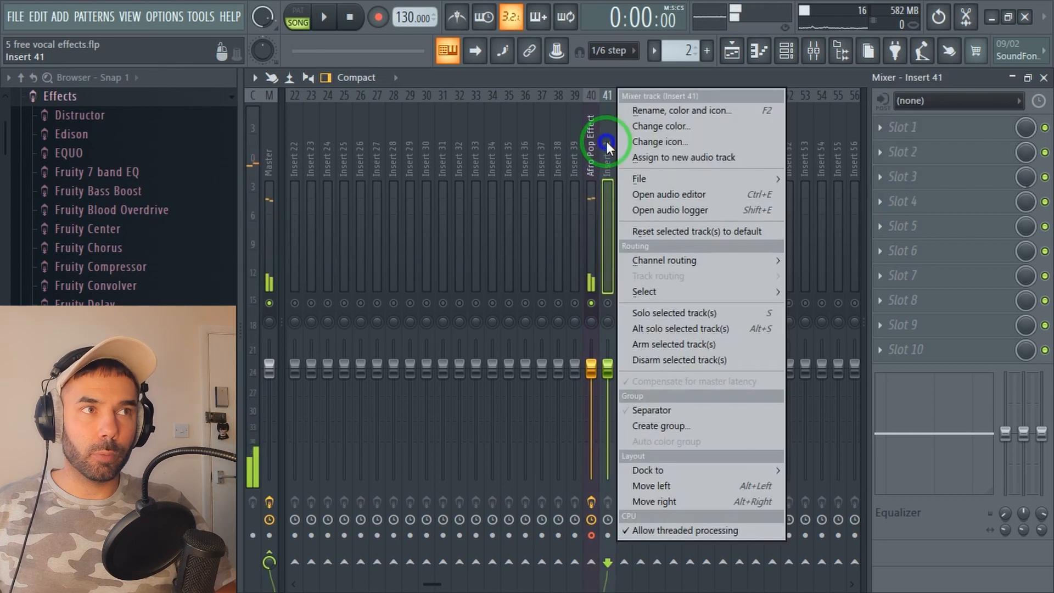
{"action": "mouse_move", "coordinate": [623, 179]}
{"action": "left_click", "coordinate": [242, 24]}
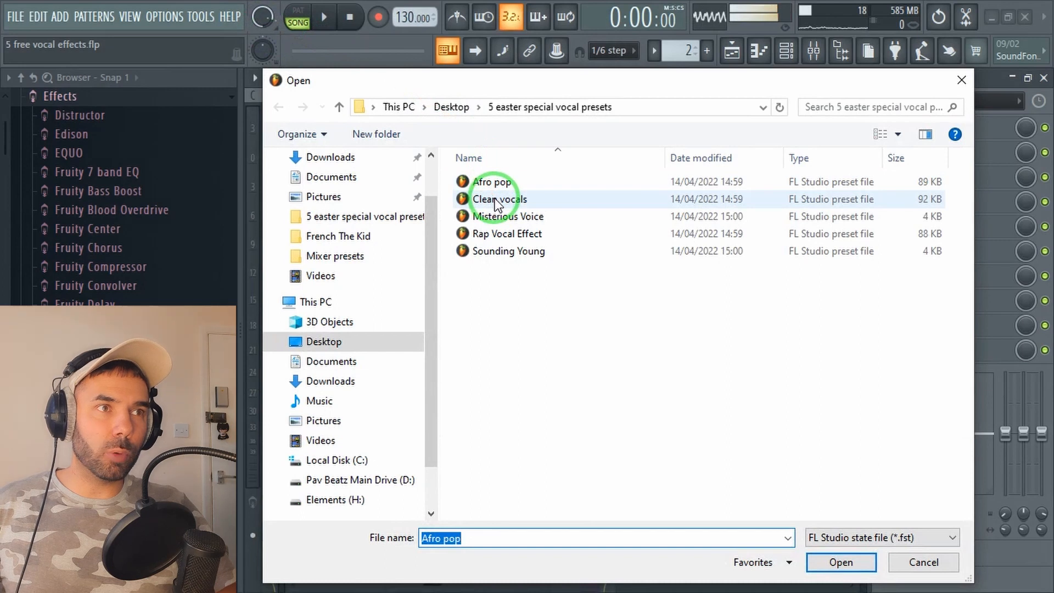
{"action": "double_click", "coordinate": [495, 198]}
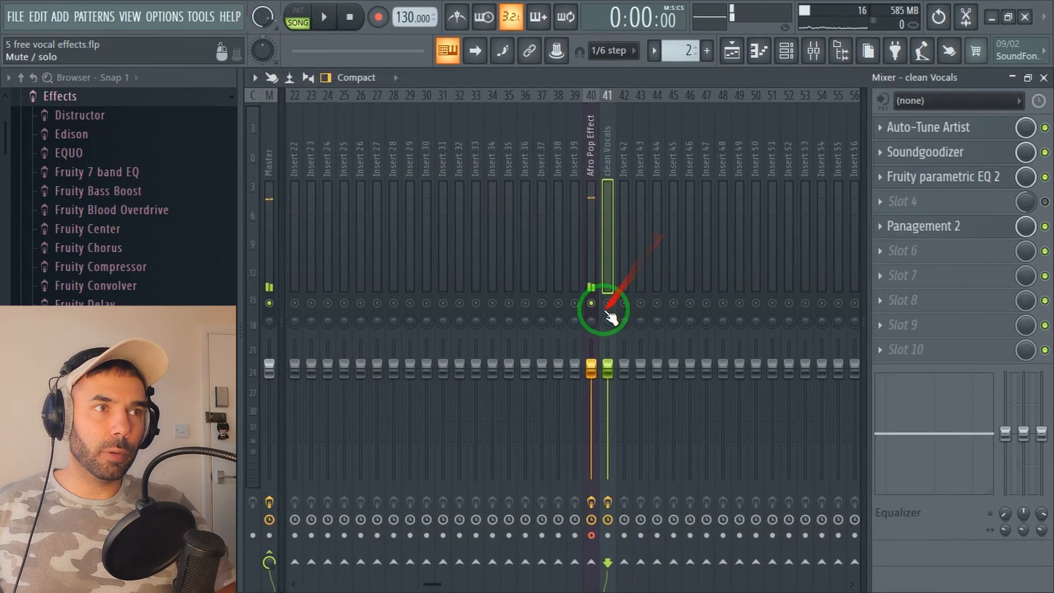
Mute the Afro Pop Effect on track 40 and set the clean Vocals track's input to mono In 1
{"action": "left_click", "coordinate": [591, 303]}
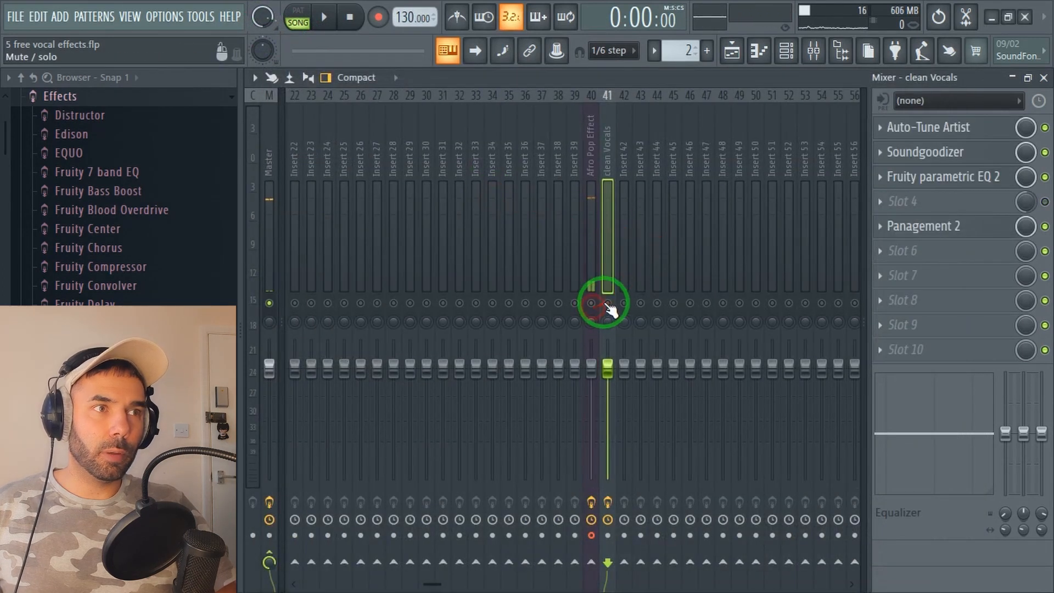
{"action": "left_click", "coordinate": [969, 101]}
{"action": "left_click", "coordinate": [916, 159]}
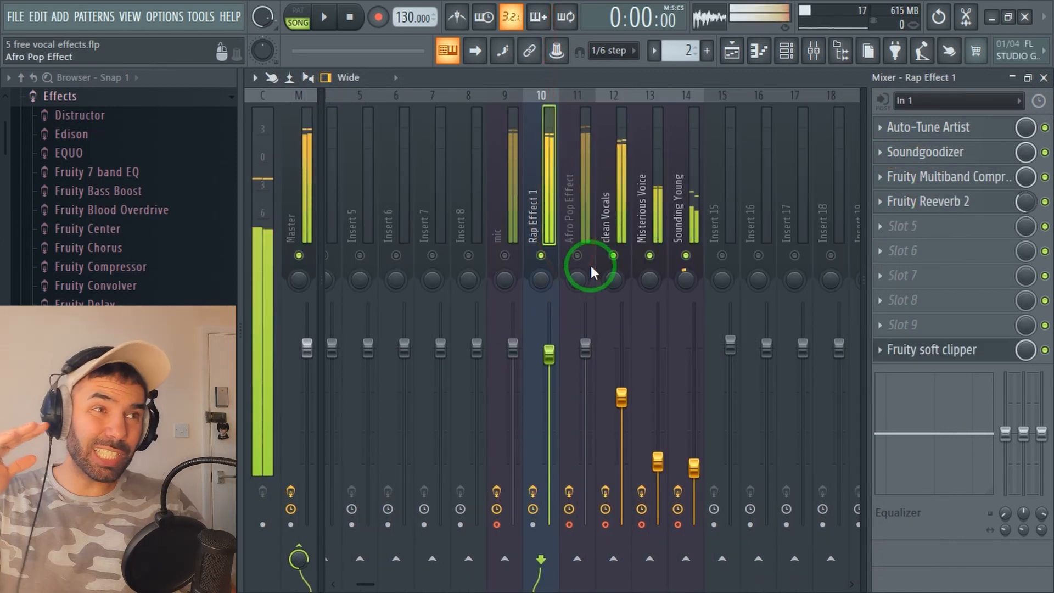
Unmute the Afro Pop Effect track 11, lower its volume to about 68%, and raise the clean Vocals volume
{"action": "left_click", "coordinate": [578, 257]}
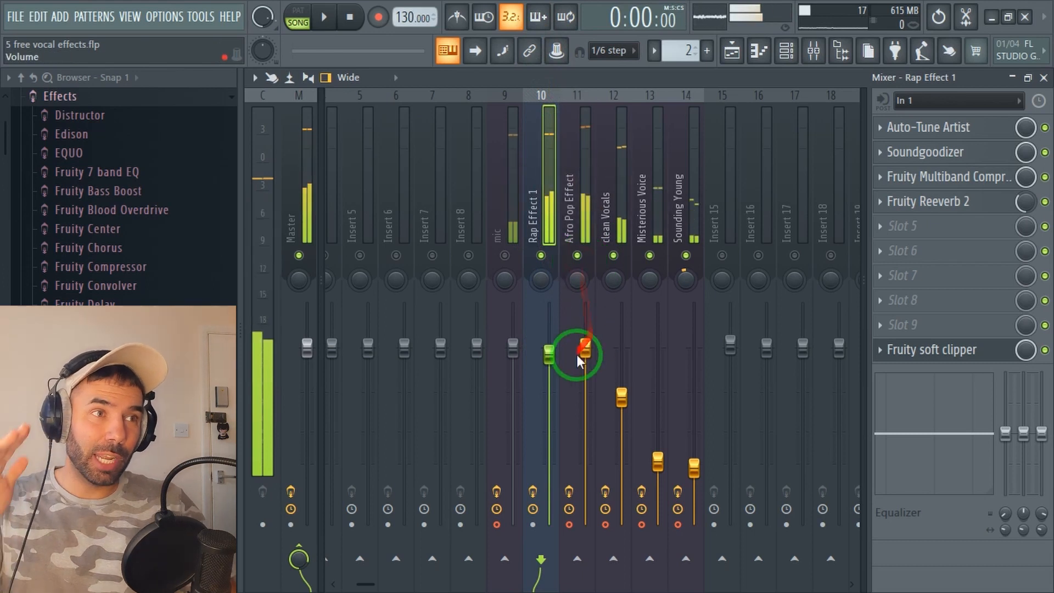
{"action": "left_click_drag", "start_coordinate": [584, 351], "coordinate": [571, 459]}
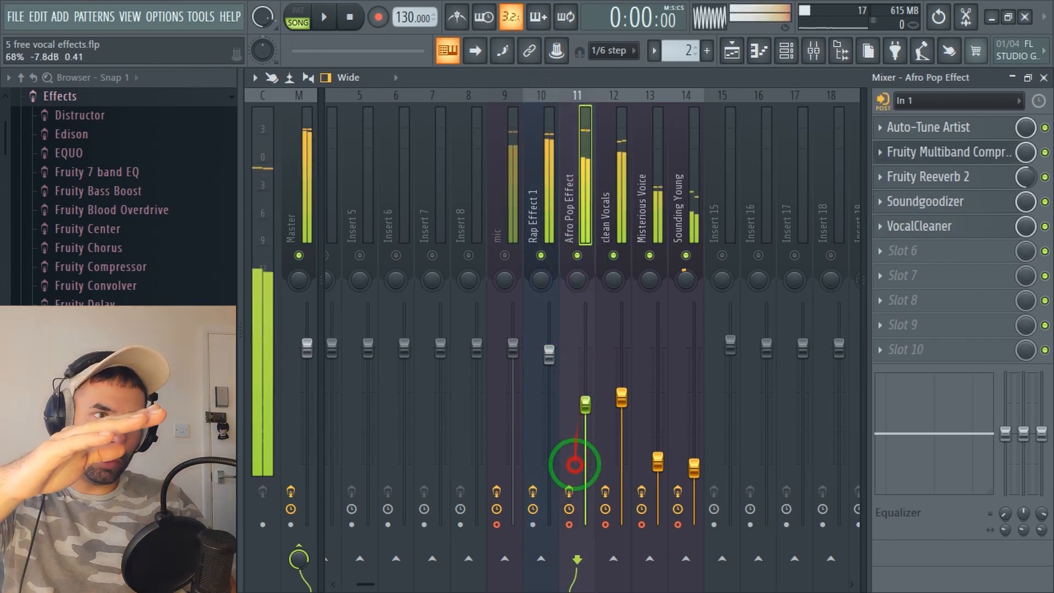
{"action": "left_click_drag", "start_coordinate": [621, 395], "coordinate": [628, 330]}
{"action": "left_click_drag", "start_coordinate": [586, 409], "coordinate": [590, 401]}
Adjust the Misterious Voice track's volume and toggle its AVOX THROAT, Fruity Reeverb 2 and VocalCleaner effects
{"action": "left_click_drag", "start_coordinate": [660, 461], "coordinate": [666, 505]}
{"action": "left_click", "coordinate": [1044, 152]}
{"action": "left_click", "coordinate": [1045, 177]}
{"action": "left_click", "coordinate": [1045, 201]}
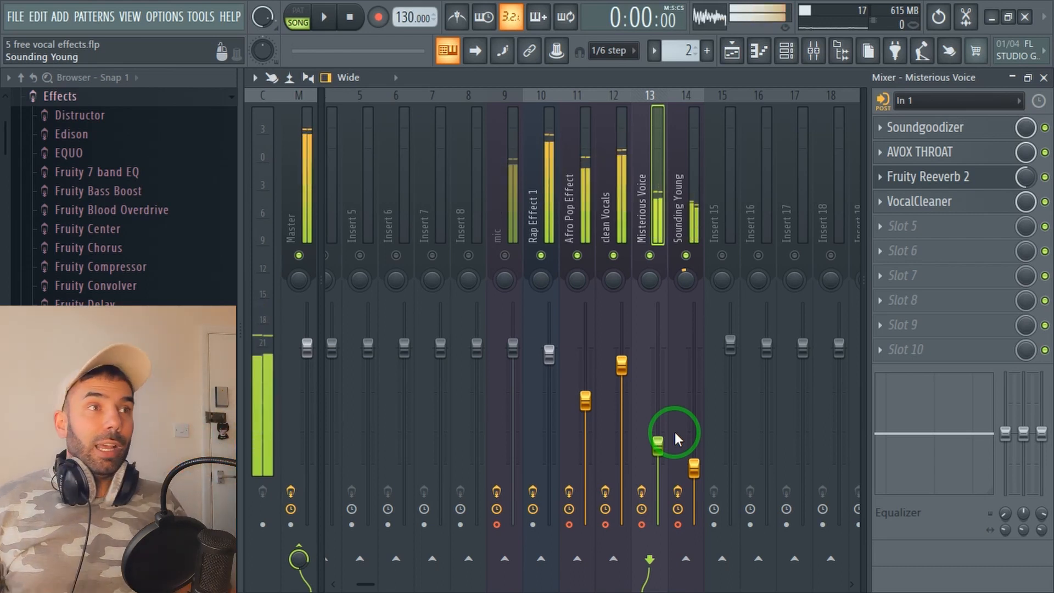
Rebalance the layered vocals by raising Afro Pop Effect and Sounding Young and lowering clean Vocals and Misterious Voice
{"action": "left_click_drag", "start_coordinate": [585, 400], "coordinate": [621, 453]}
{"action": "left_click_drag", "start_coordinate": [586, 361], "coordinate": [587, 374]}
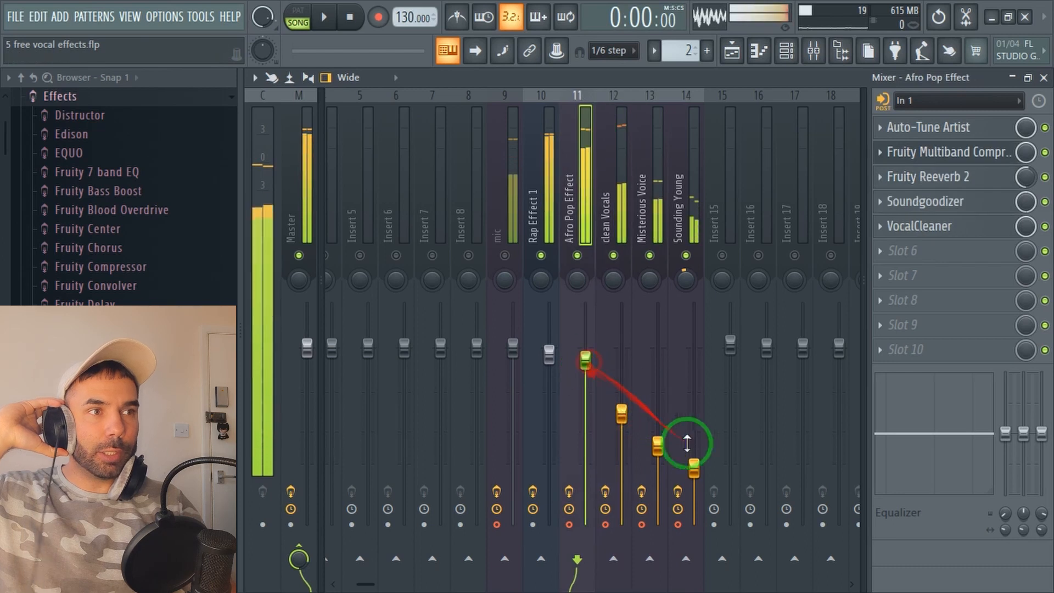
{"action": "left_click_drag", "start_coordinate": [691, 467], "coordinate": [694, 389]}
{"action": "left_click_drag", "start_coordinate": [657, 447], "coordinate": [657, 468]}
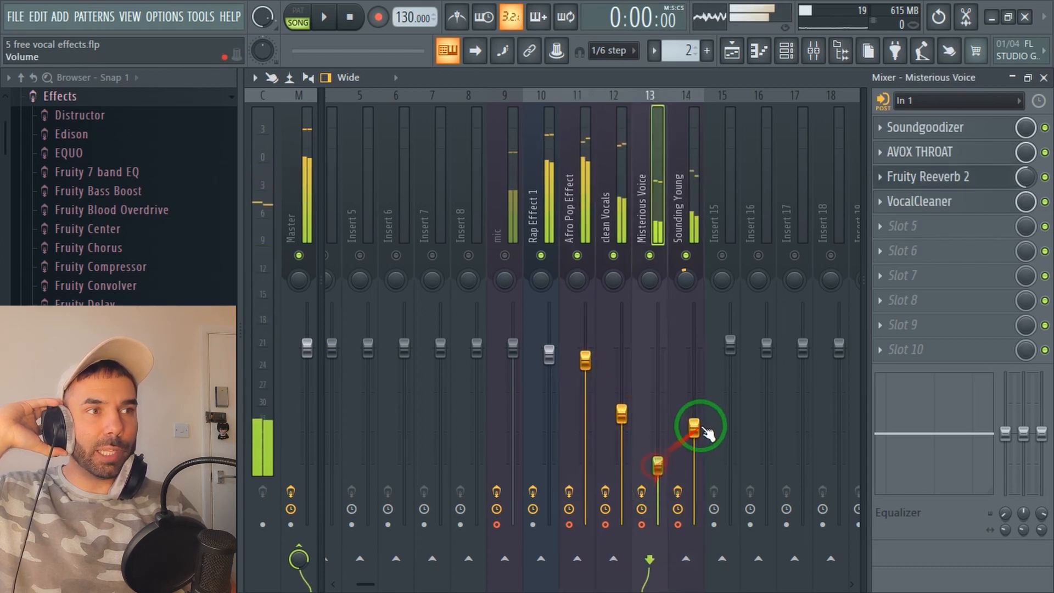
{"action": "mouse_move", "coordinate": [694, 429]}
{"action": "left_mouse_down"}
{"action": "mouse_move", "coordinate": [692, 445]}
{"action": "mouse_move", "coordinate": [698, 371]}
{"action": "mouse_move", "coordinate": [699, 414]}
{"action": "left_mouse_up"}
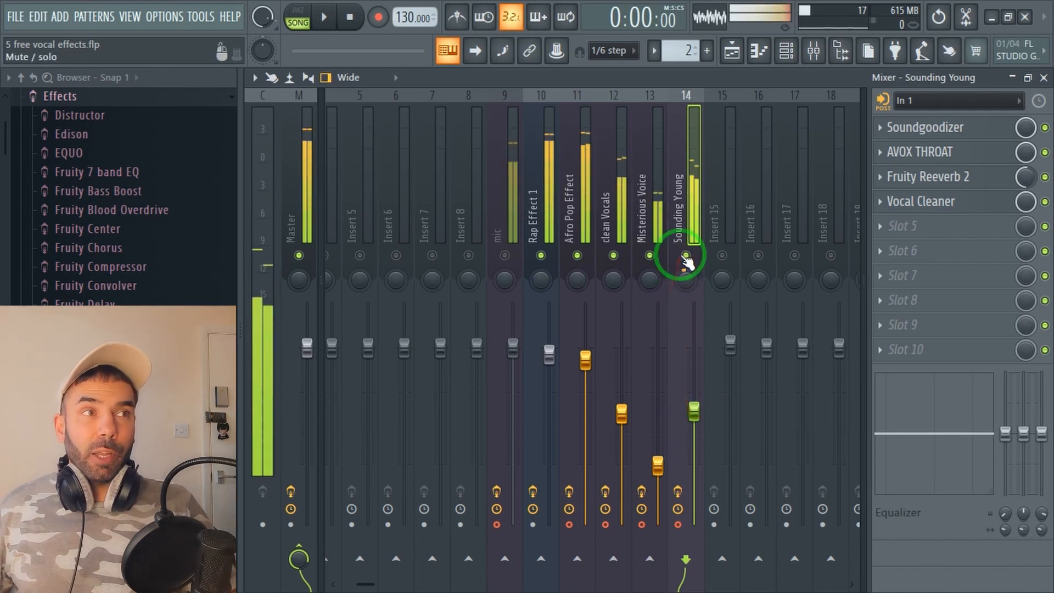
Mute the five effect tracks and leave only the mic track active
{"action": "left_click_drag", "start_coordinate": [693, 262], "coordinate": [514, 267]}
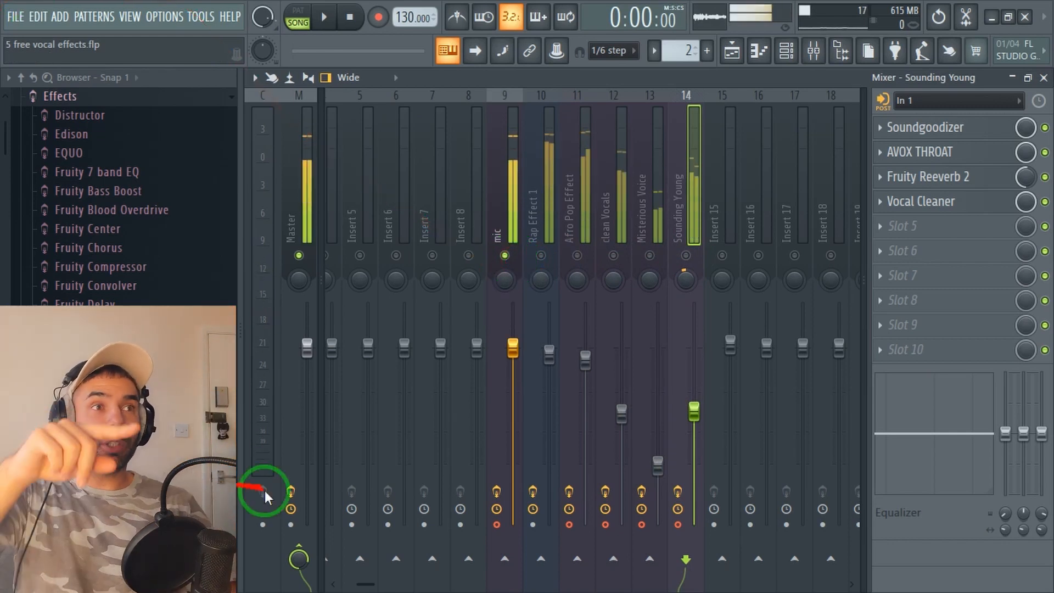
Switch to the ProducersBuzz Patreon page in the browser, look over its membership levels, and return to FL Studio
{"action": "key", "text": "alt+Tab"}
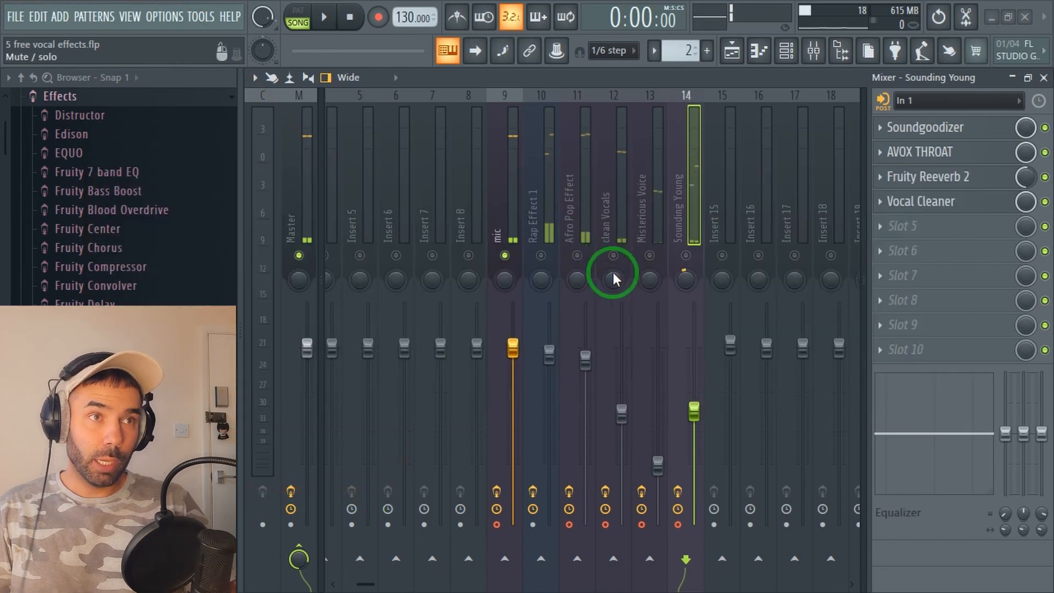
{"action": "key", "text": "alt+Tab"}
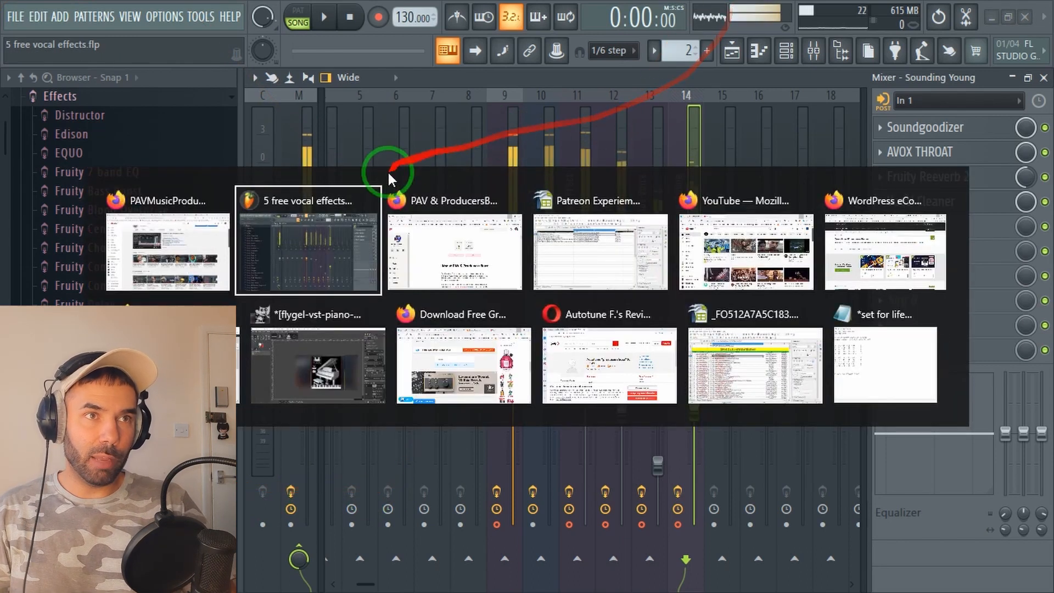
{"action": "left_click", "coordinate": [439, 250]}
{"action": "scroll", "coordinate": [813, 318], "scroll_direction": "up", "scroll_amount": 5}
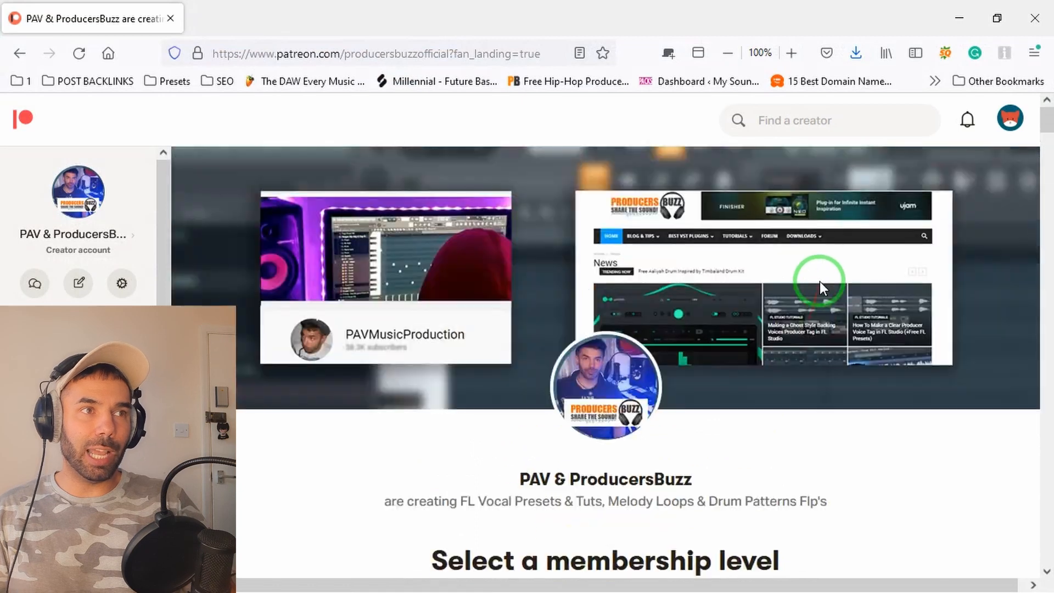
{"action": "scroll", "coordinate": [730, 334], "scroll_direction": "down", "scroll_amount": 7}
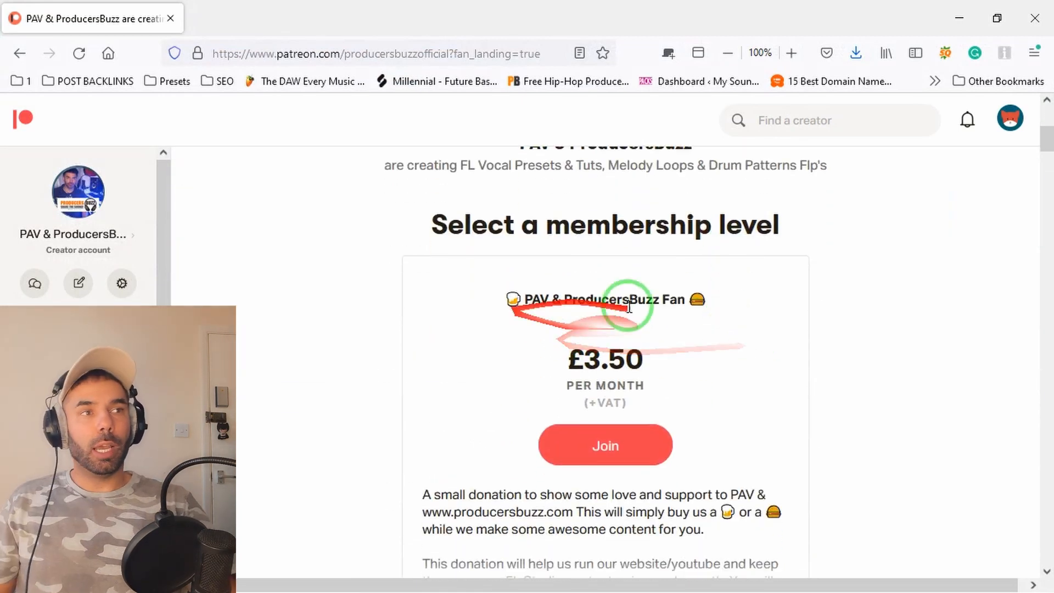
{"action": "scroll", "coordinate": [768, 327], "scroll_direction": "up", "scroll_amount": 2}
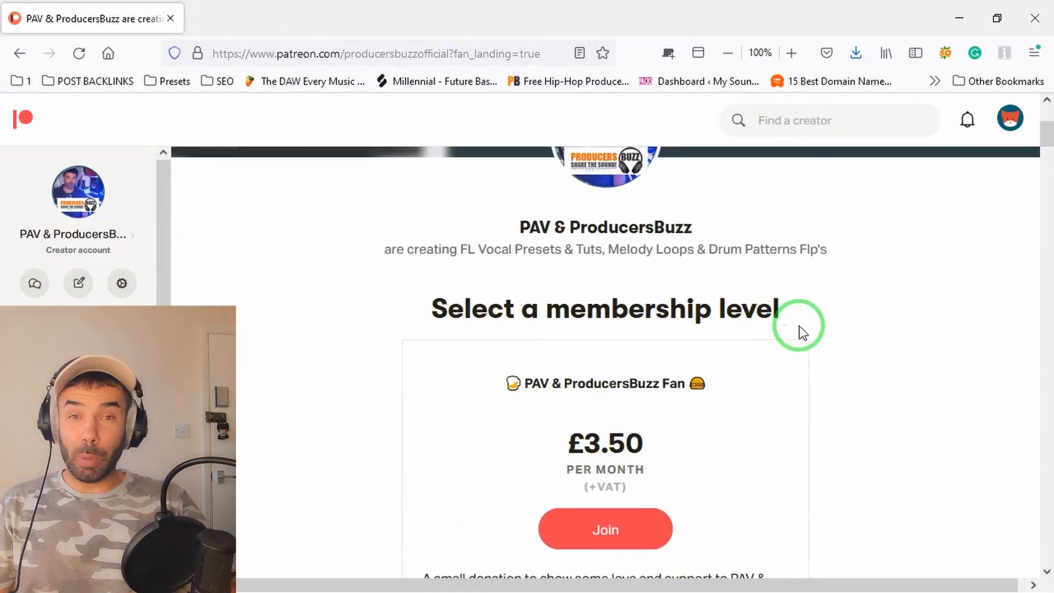
{"action": "scroll", "coordinate": [823, 335], "scroll_direction": "down", "scroll_amount": 3}
{"action": "scroll", "coordinate": [852, 333], "scroll_direction": "up", "scroll_amount": 3}
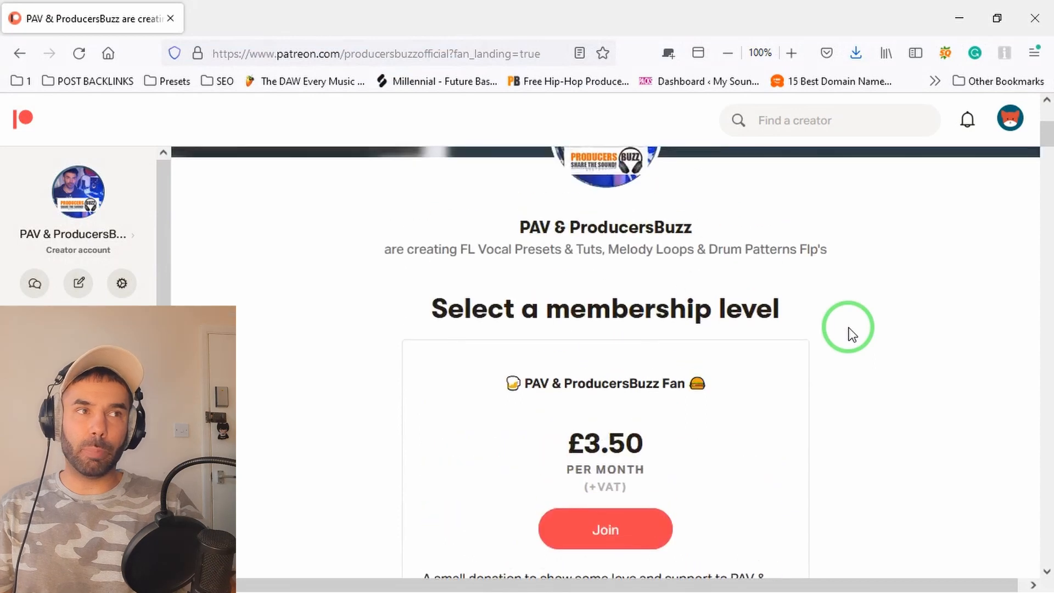
{"action": "key", "text": "alt+Tab"}
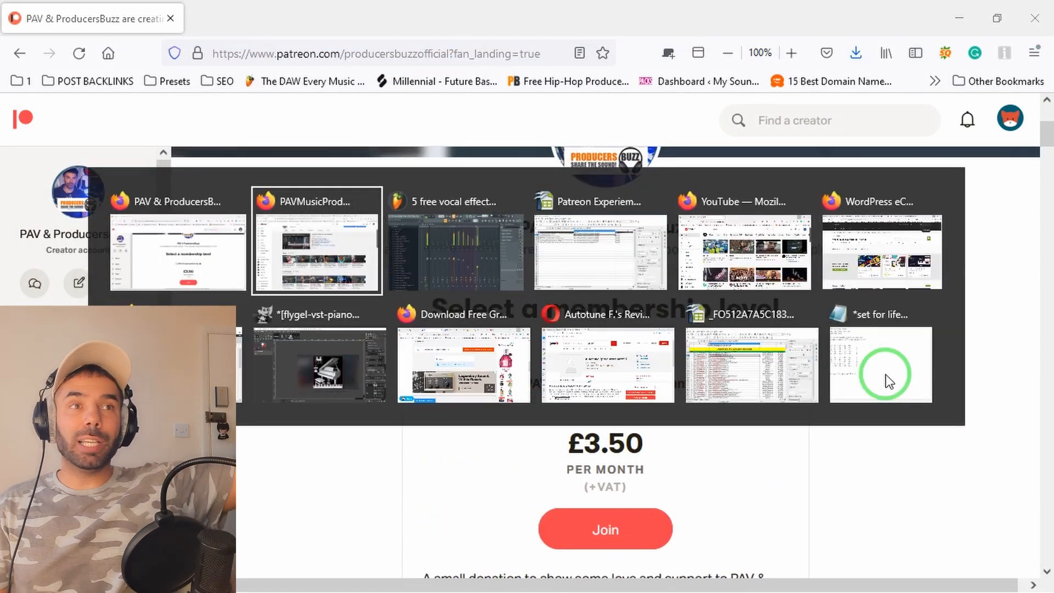
{"action": "key", "text": "alt+Tab"}
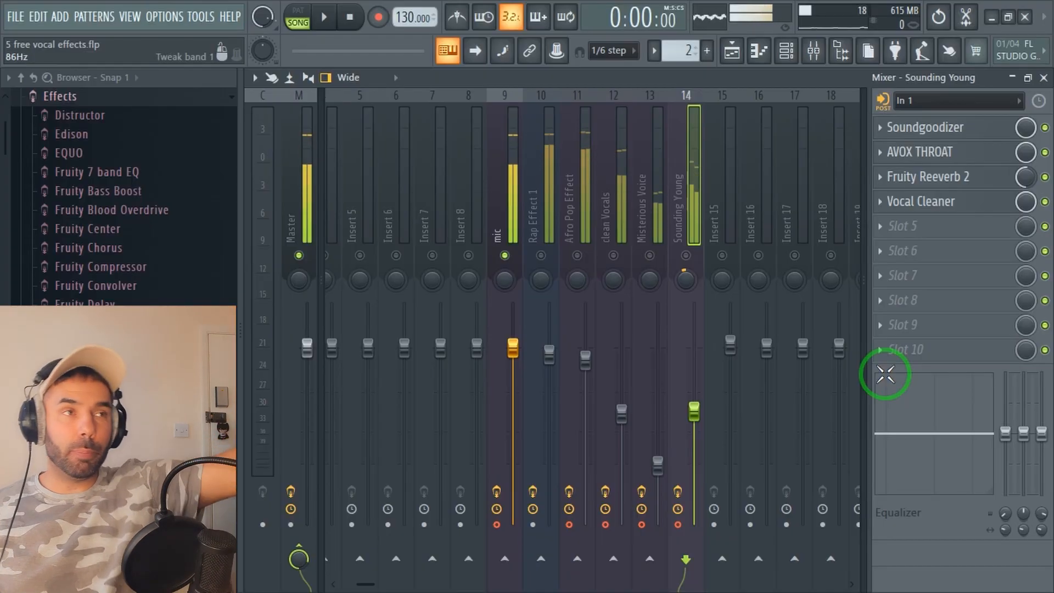